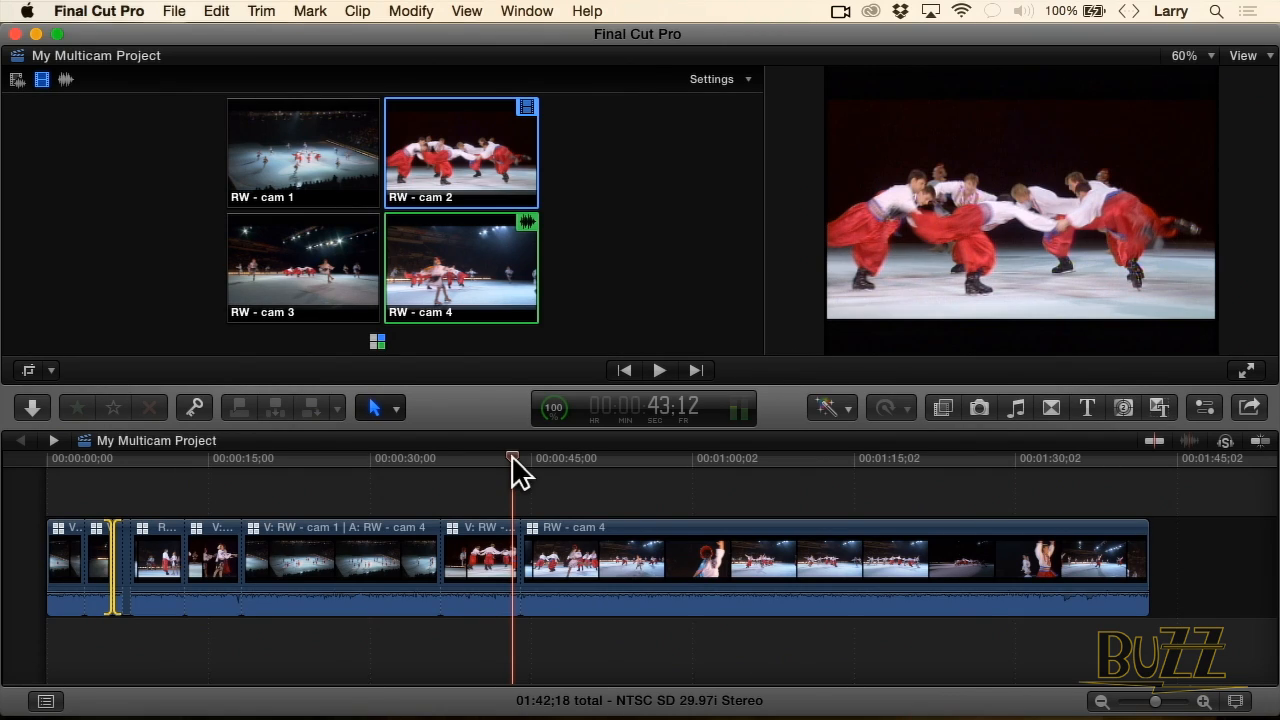
Step: Show the event browser and delete all clips from the My Multicam Project timeline
key(ctrl+super+1)
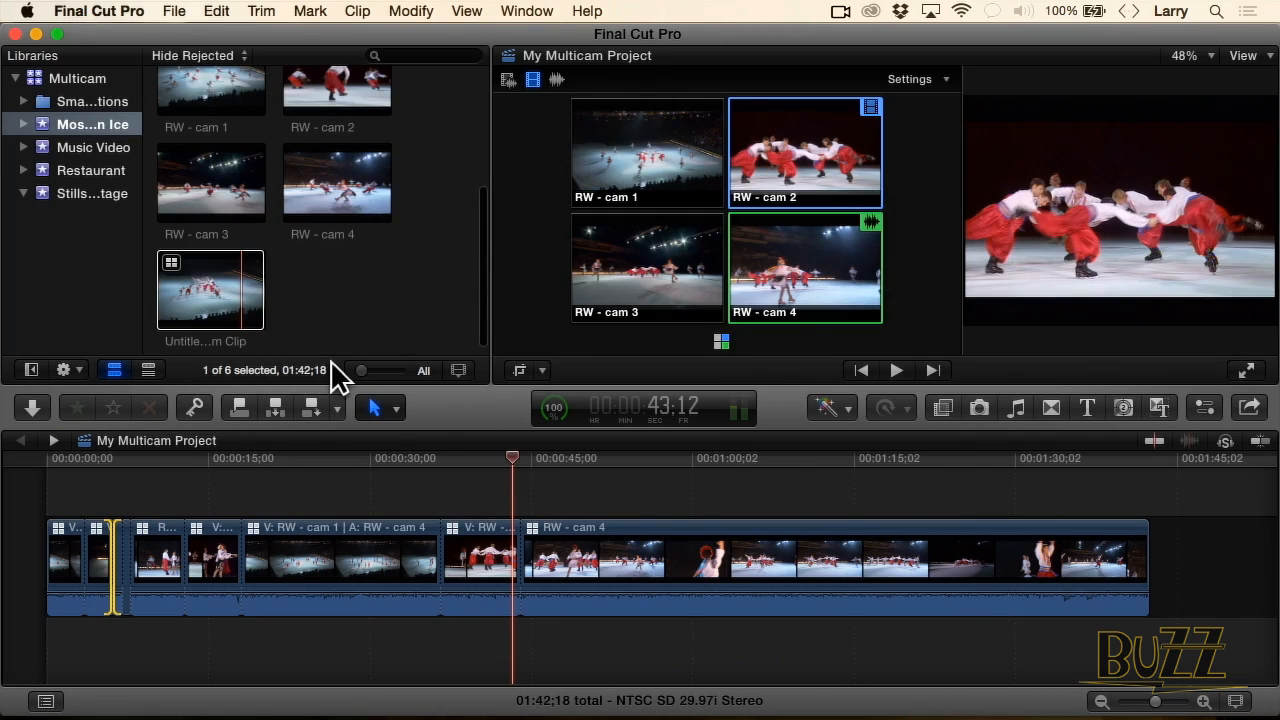
click(288, 503)
key(super+a)
key(Delete)
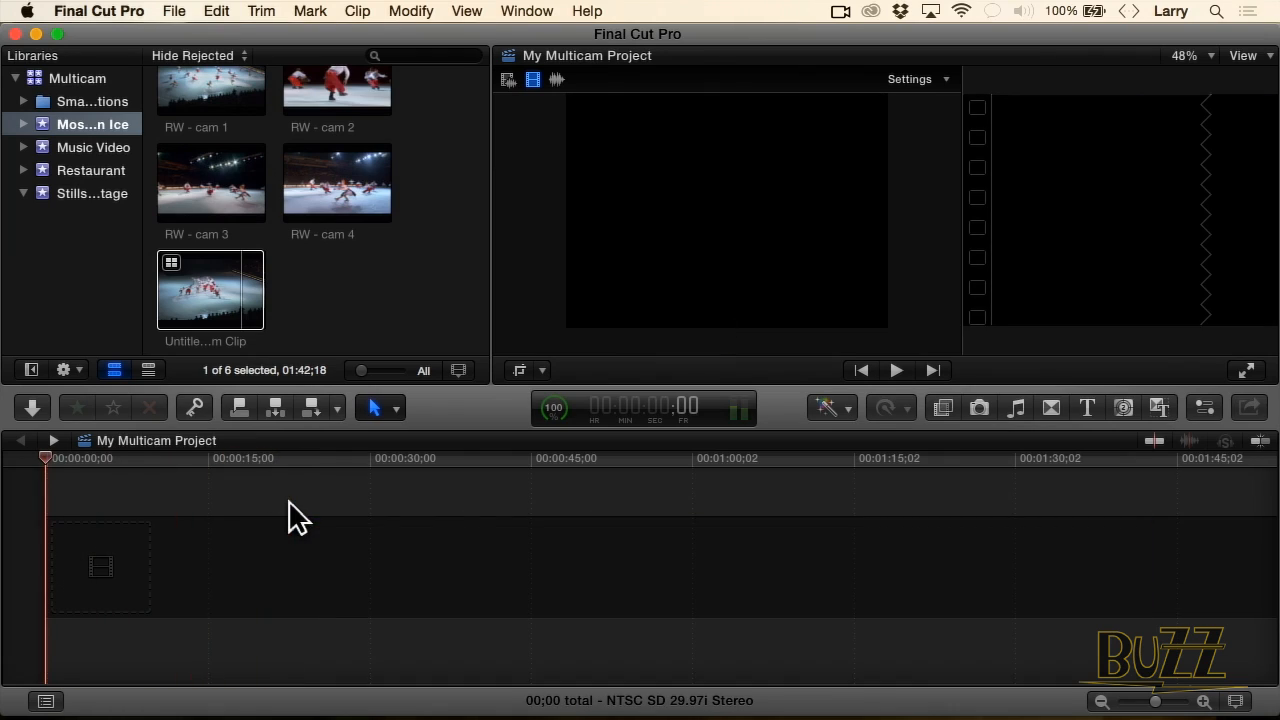
Step: Open the Restaurant event and preview its three camera clips
click(191, 297)
click(100, 150)
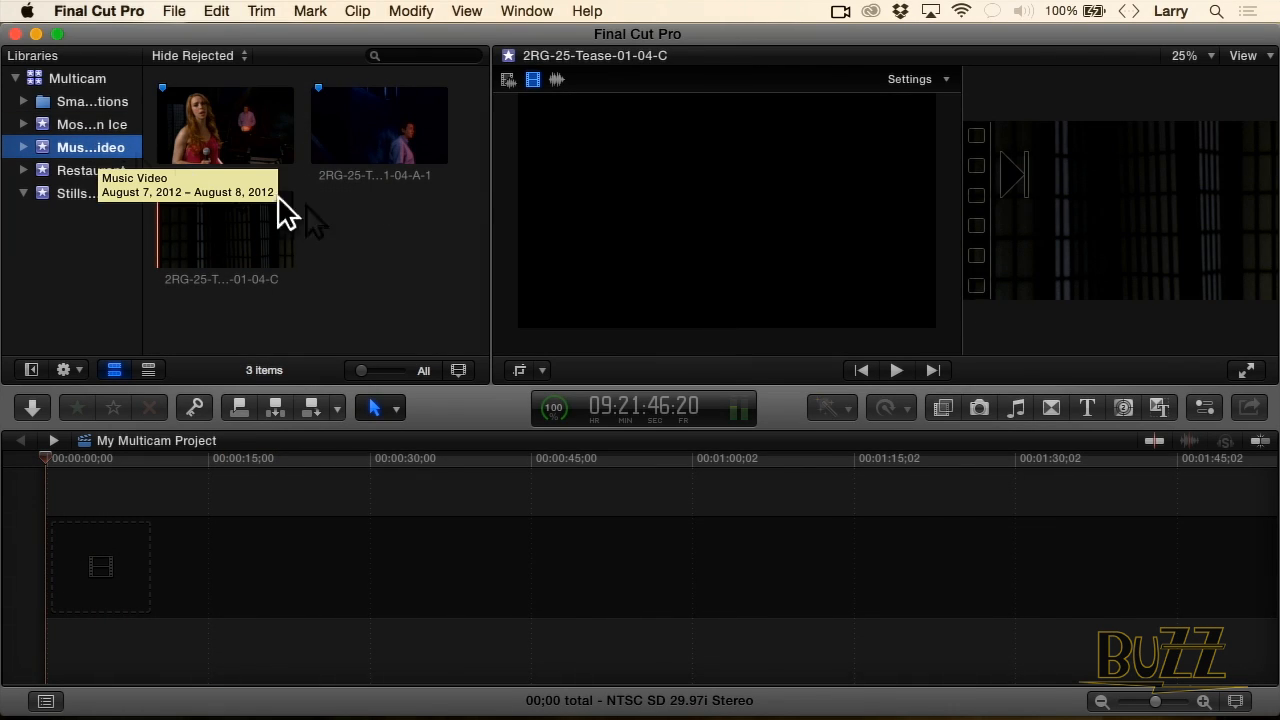
click(62, 168)
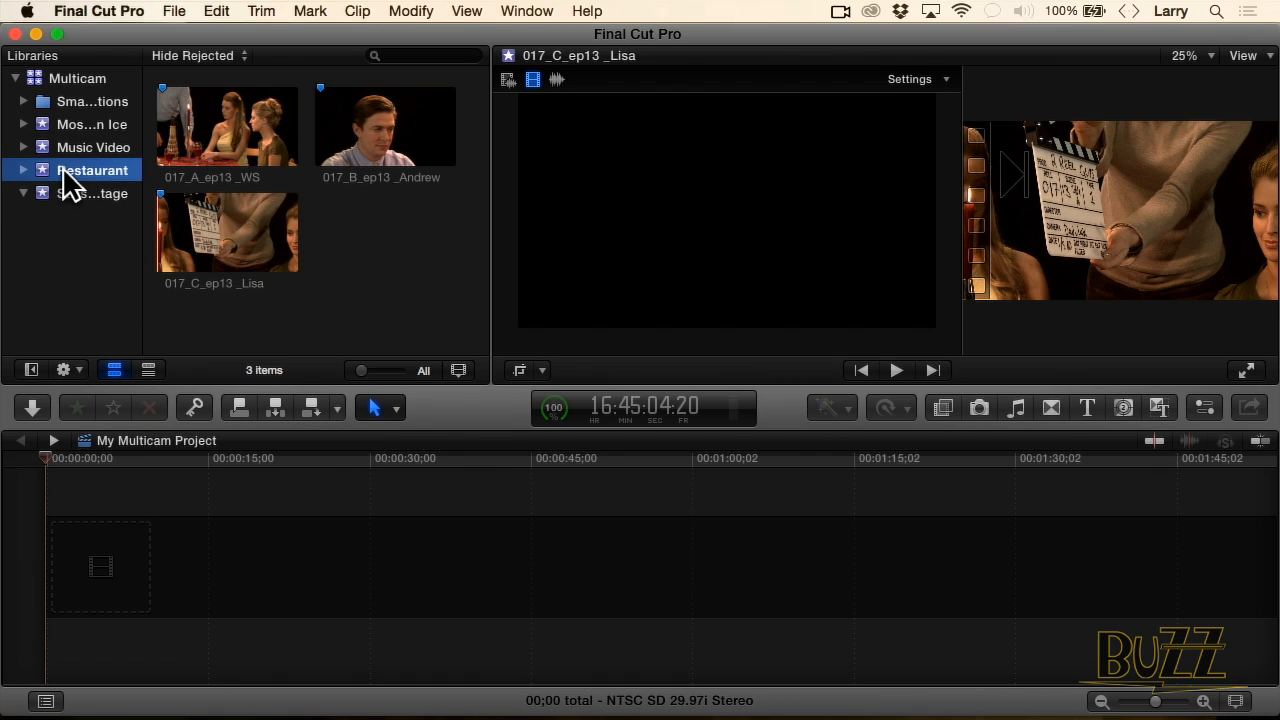
click(243, 110)
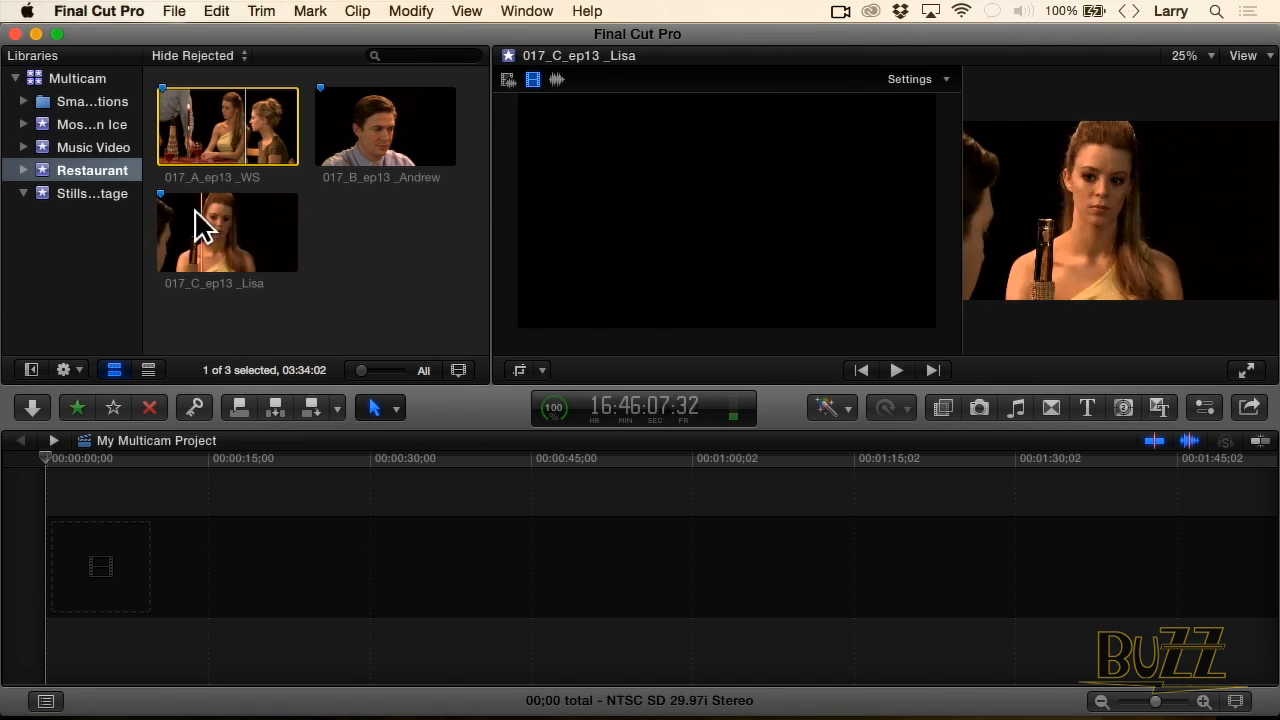
click(388, 195)
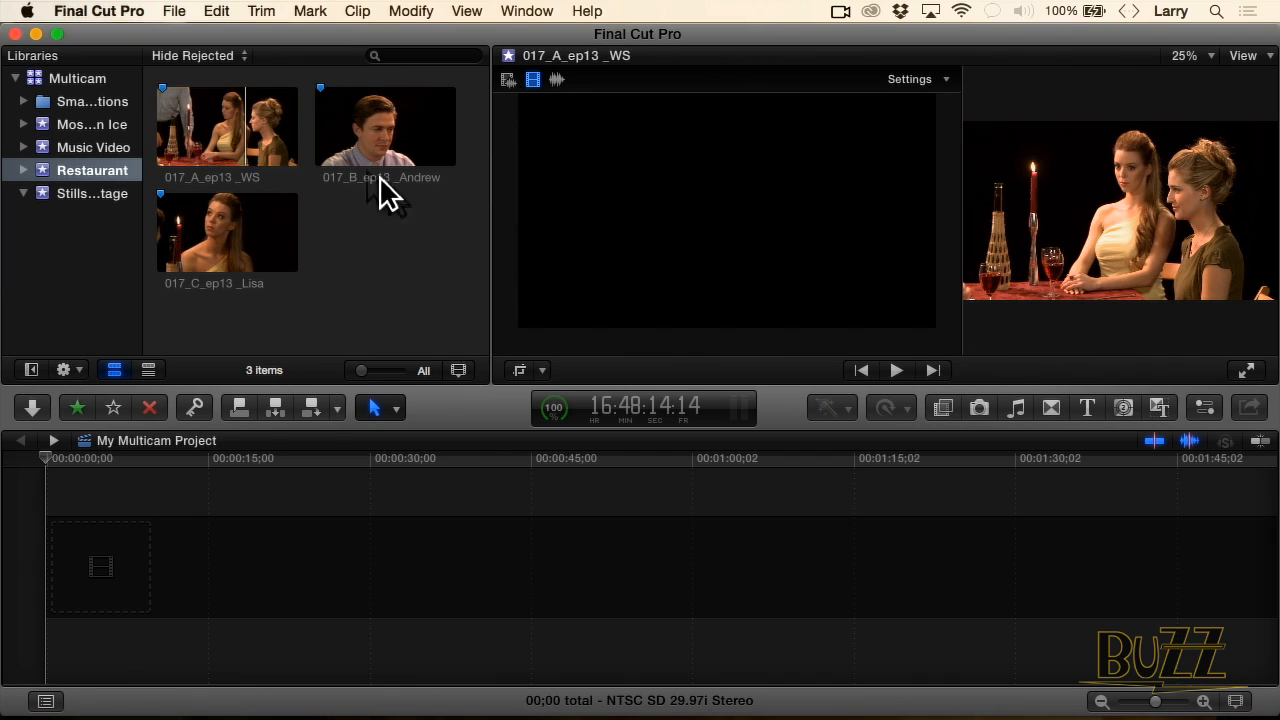
click(166, 147)
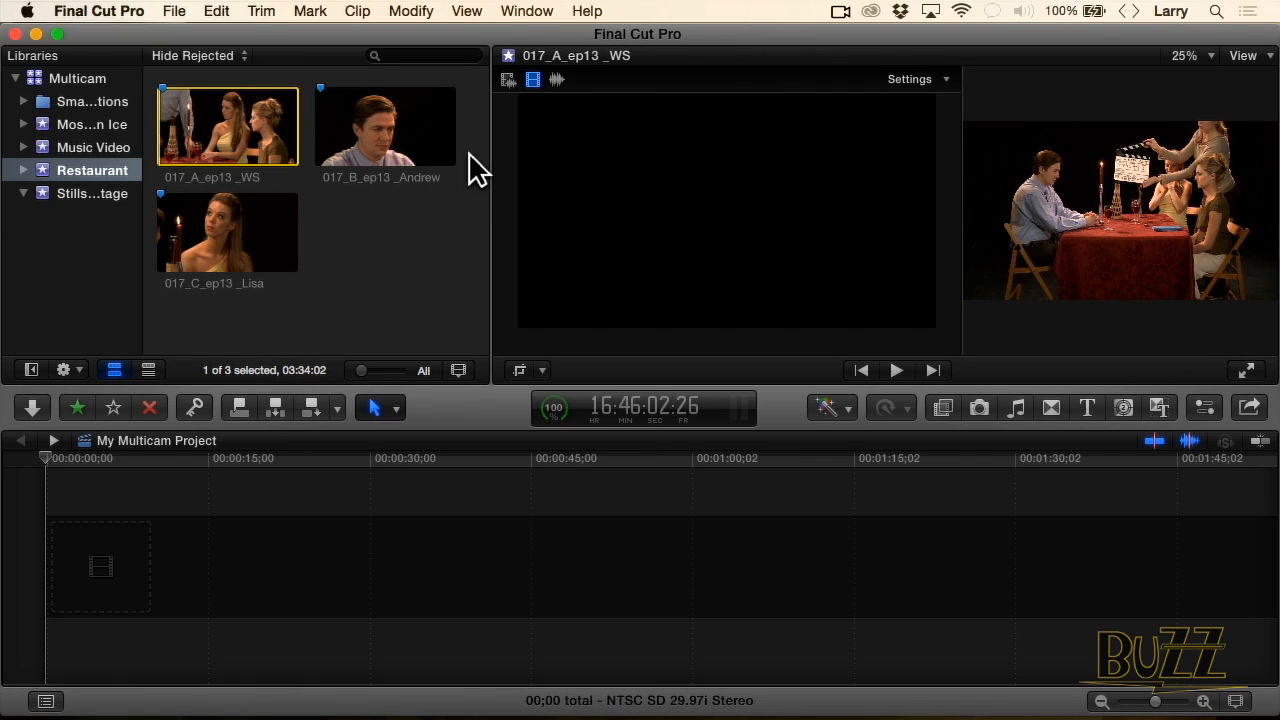
Step: Create a multicam clip named "restaurant Multicam" from the three Restaurant clips, with Automatic angle assembly and synchronization by First Marker on the Angle
drag(466, 122, 212, 240)
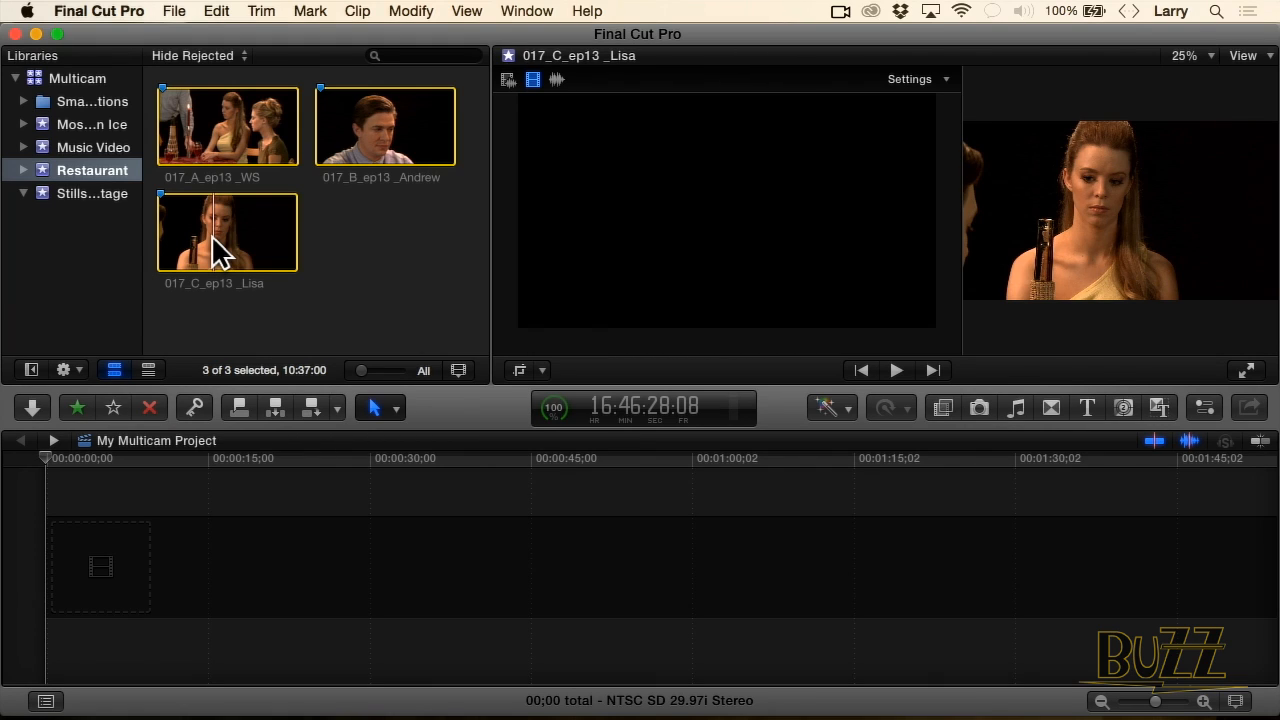
click(174, 11)
mouse_move(395, 35)
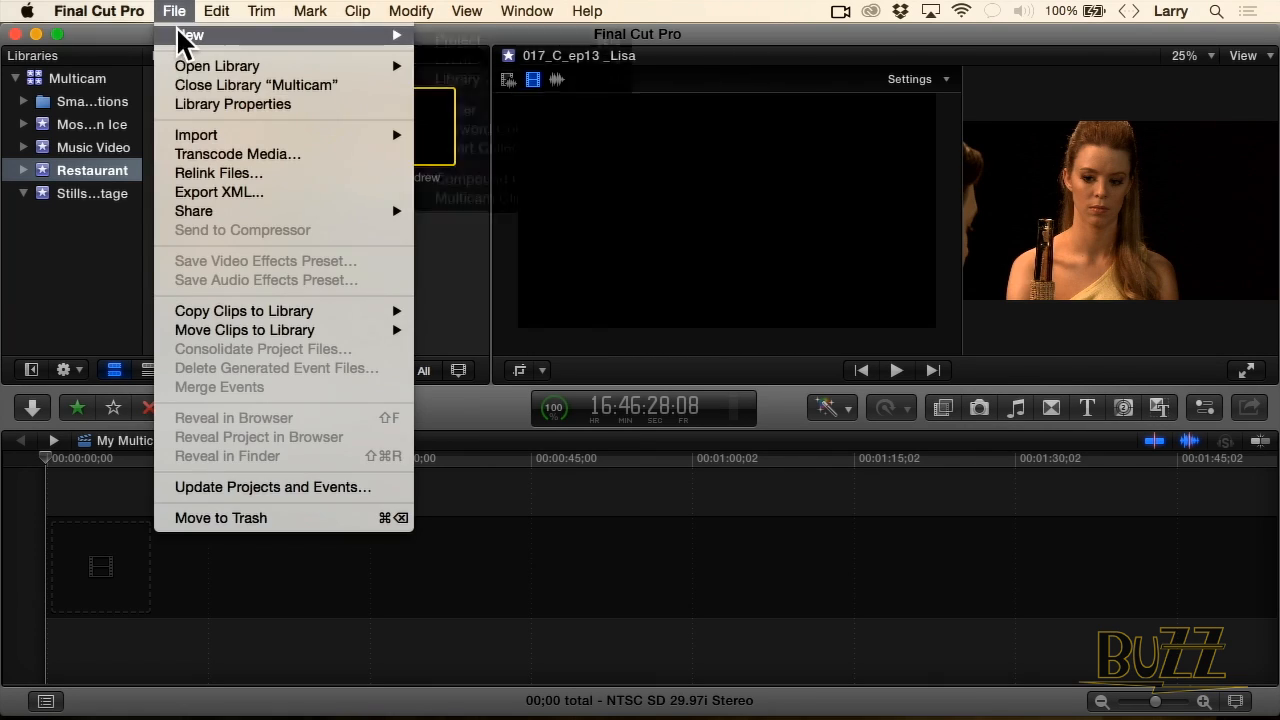
click(468, 198)
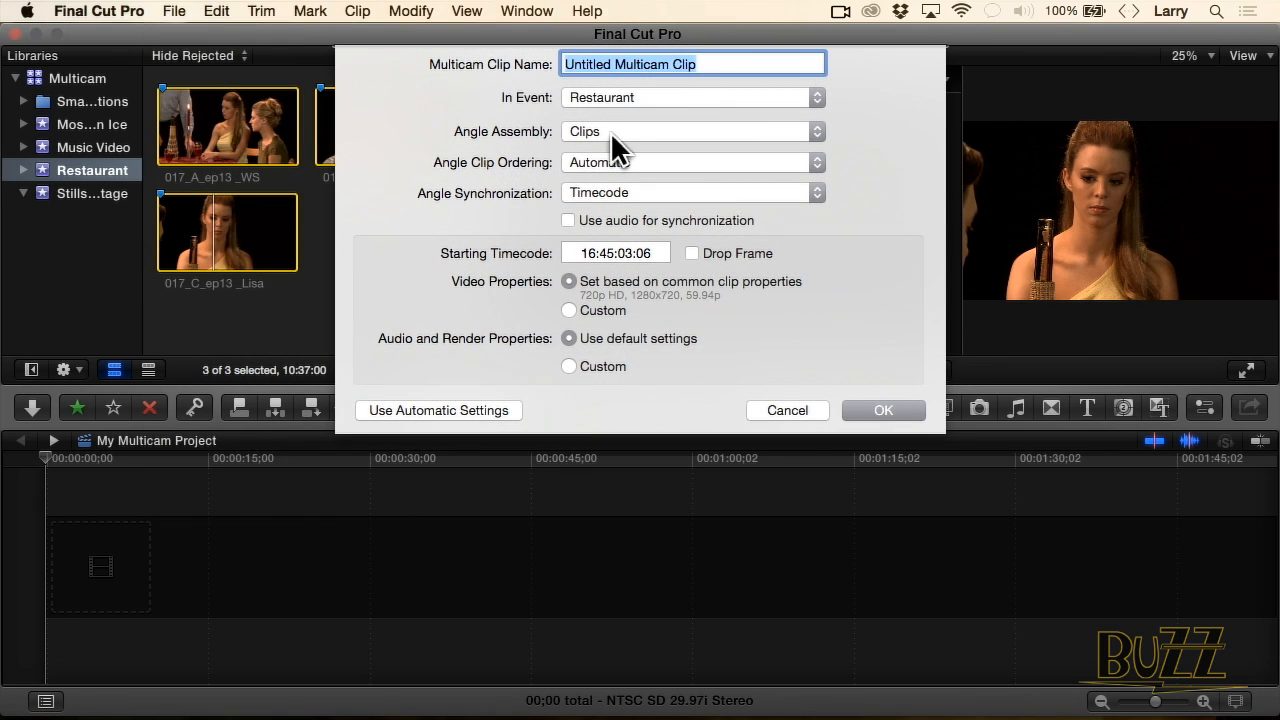
click(610, 131)
click(605, 72)
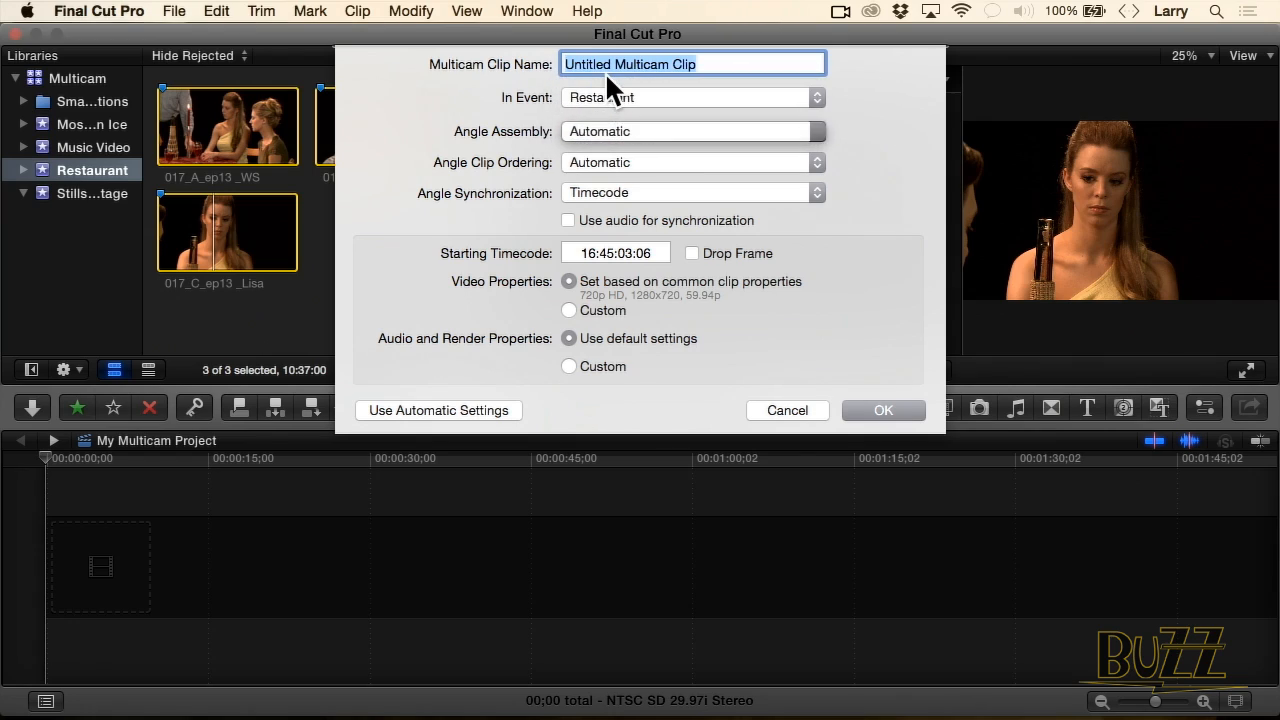
click(599, 190)
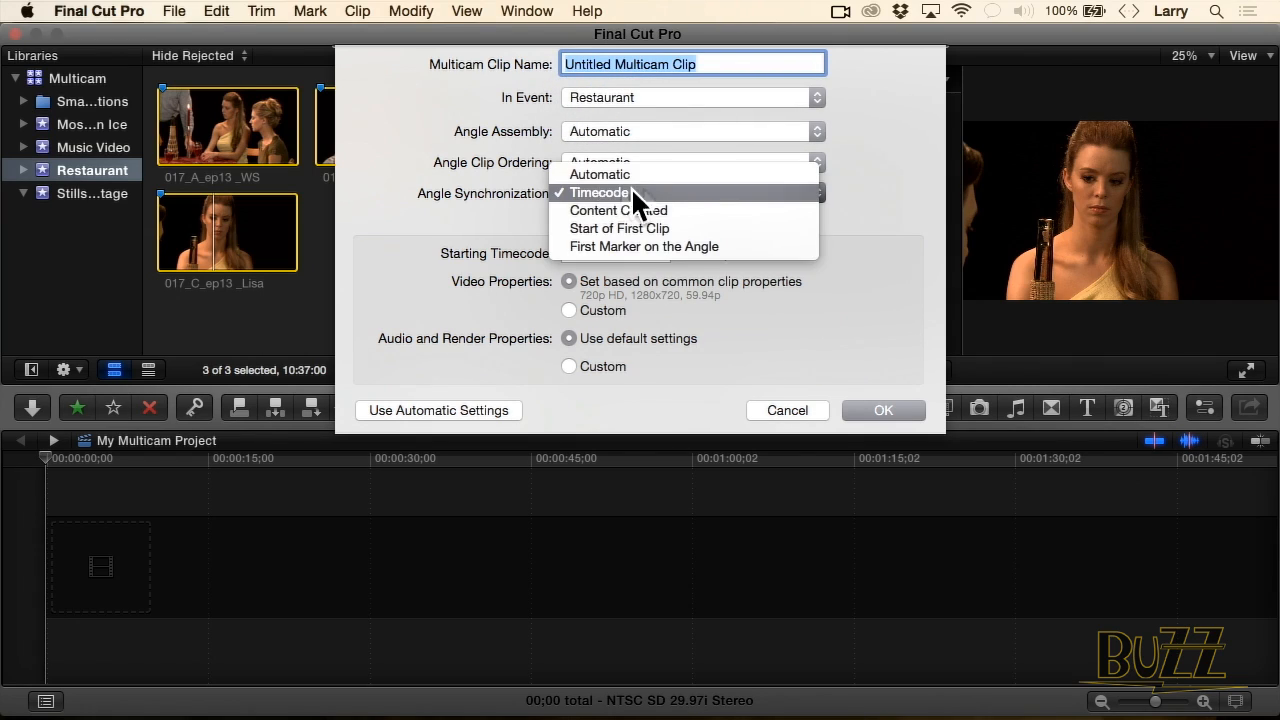
click(727, 240)
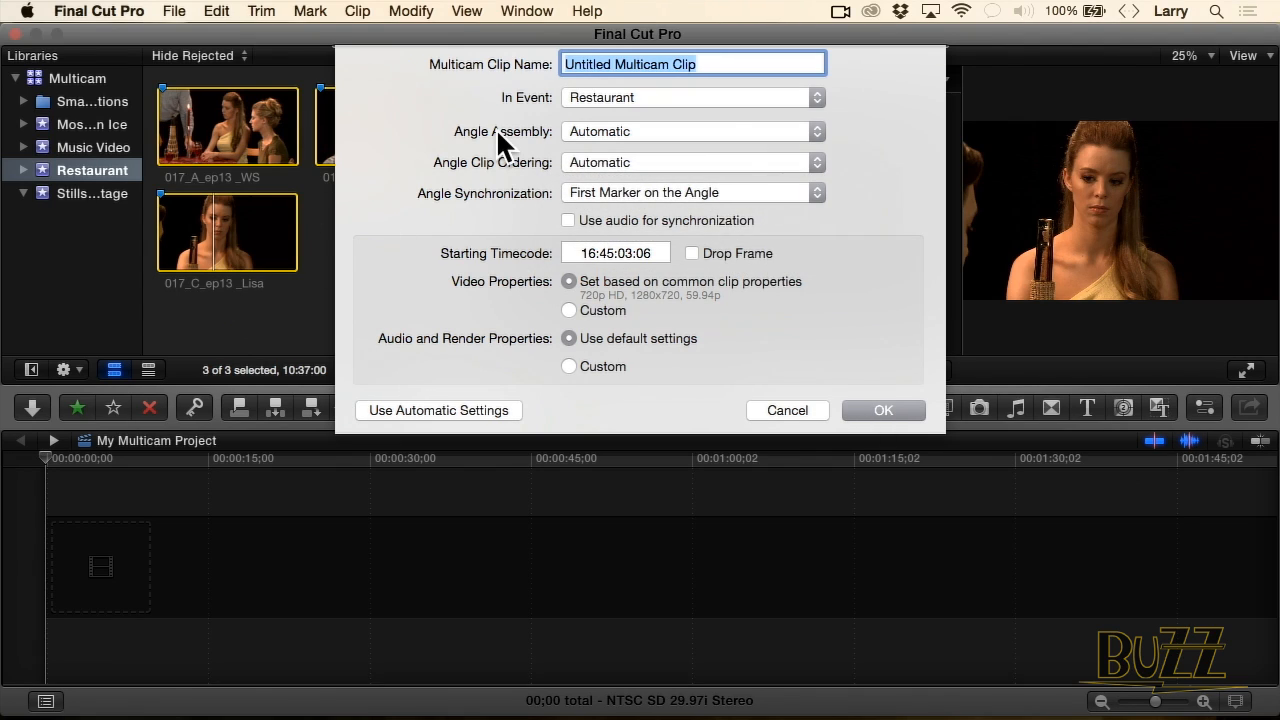
text(restaura)
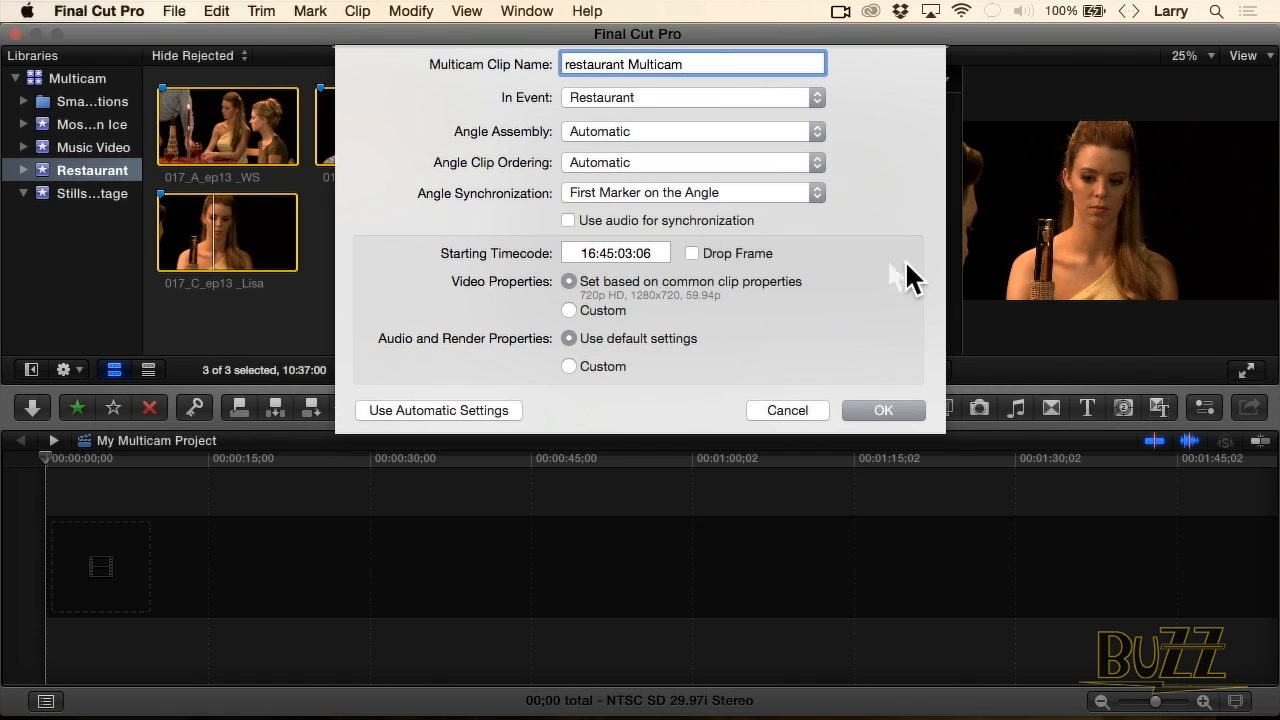
click(884, 410)
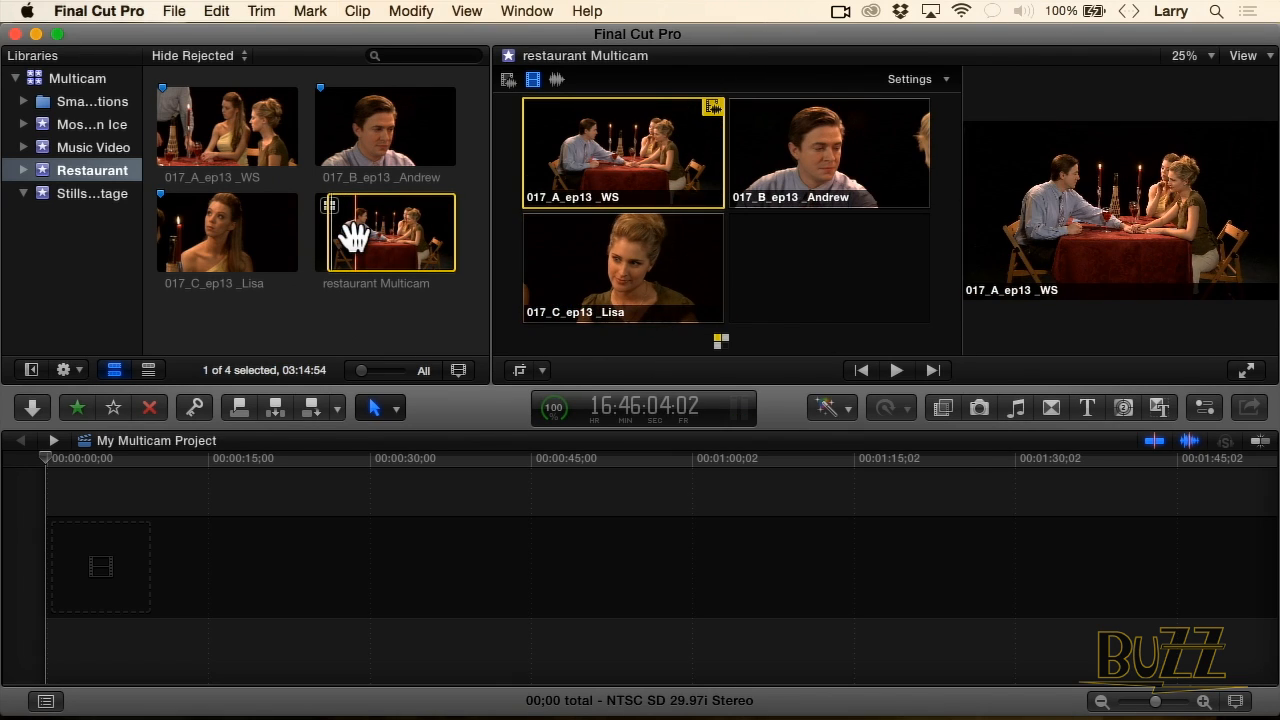
Step: Mark a range about 41:49 long in the restaurant Multicam clip and add it to the timeline
key(o)
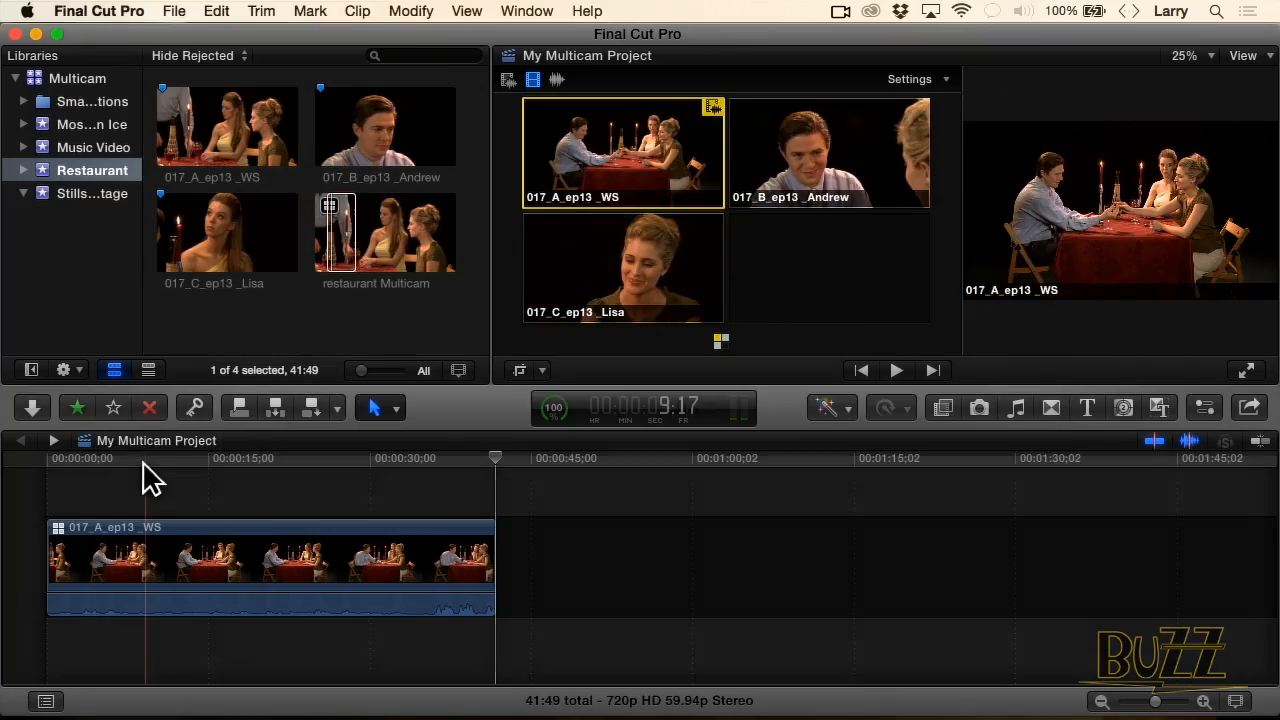
click(149, 491)
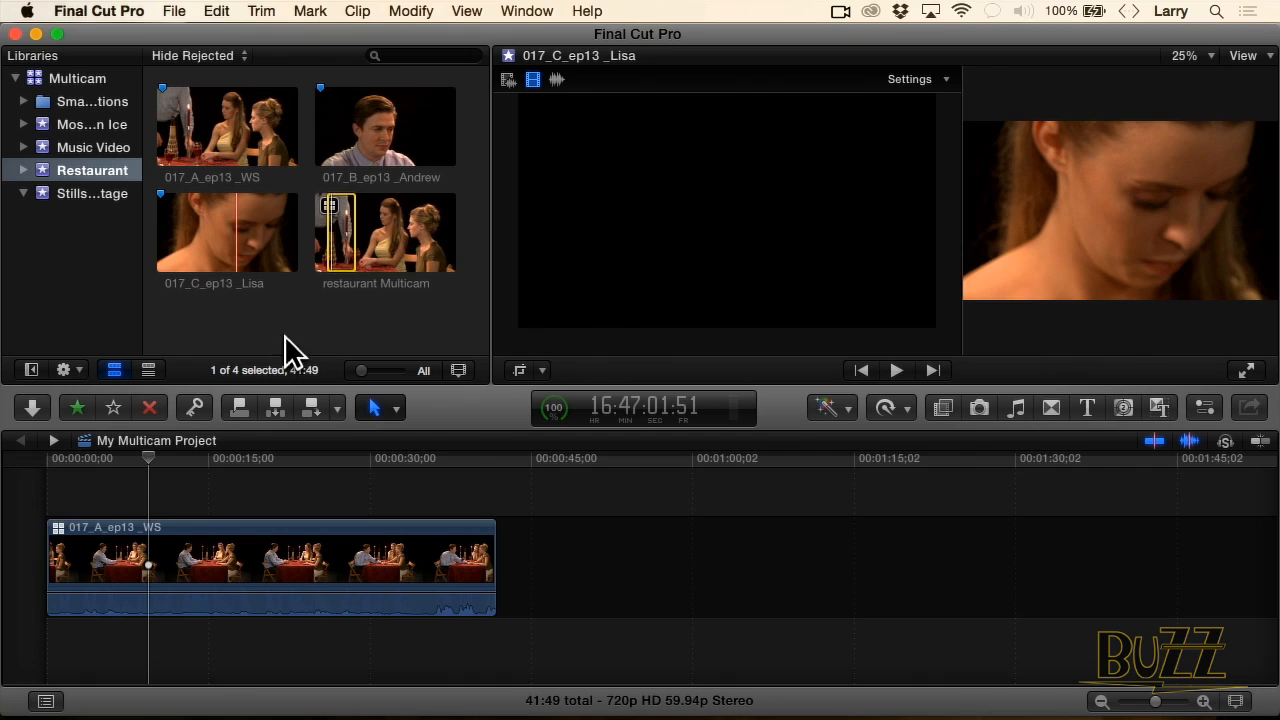
Step: Delete the multicam segment from the timeline and remove the restaurant Multicam clip from the Restaurant event
click(358, 543)
key(Delete)
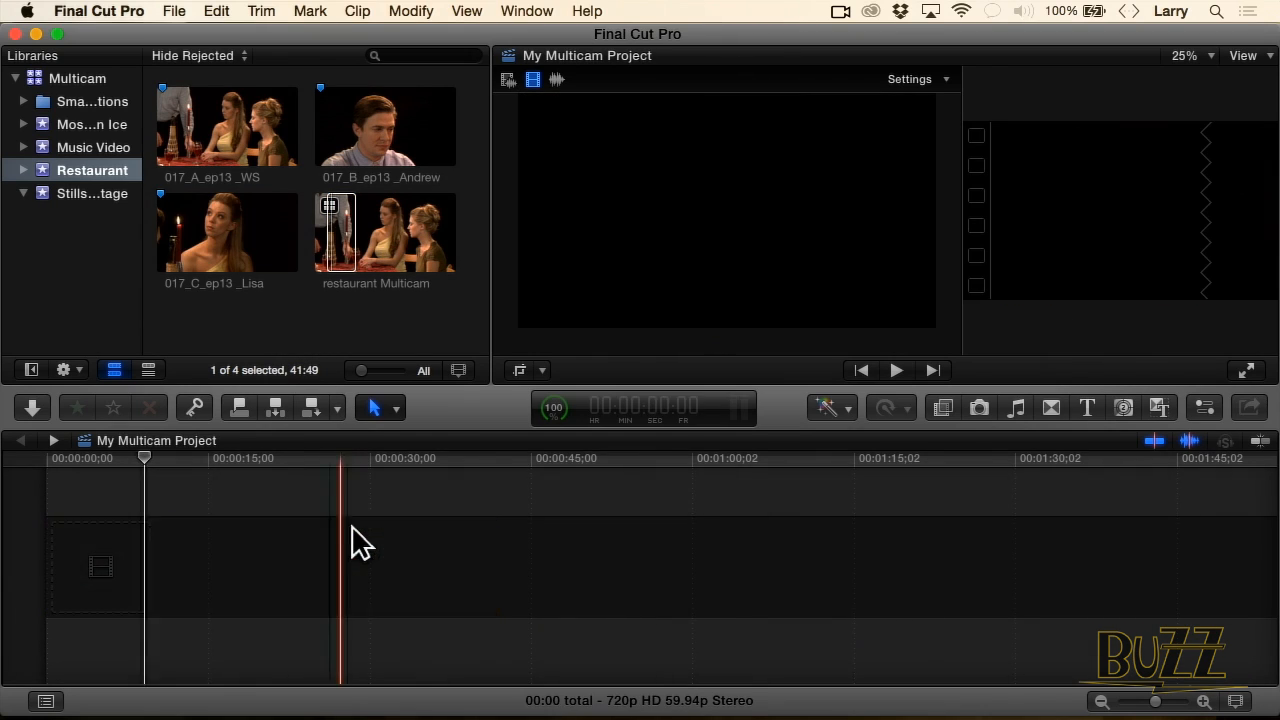
click(346, 346)
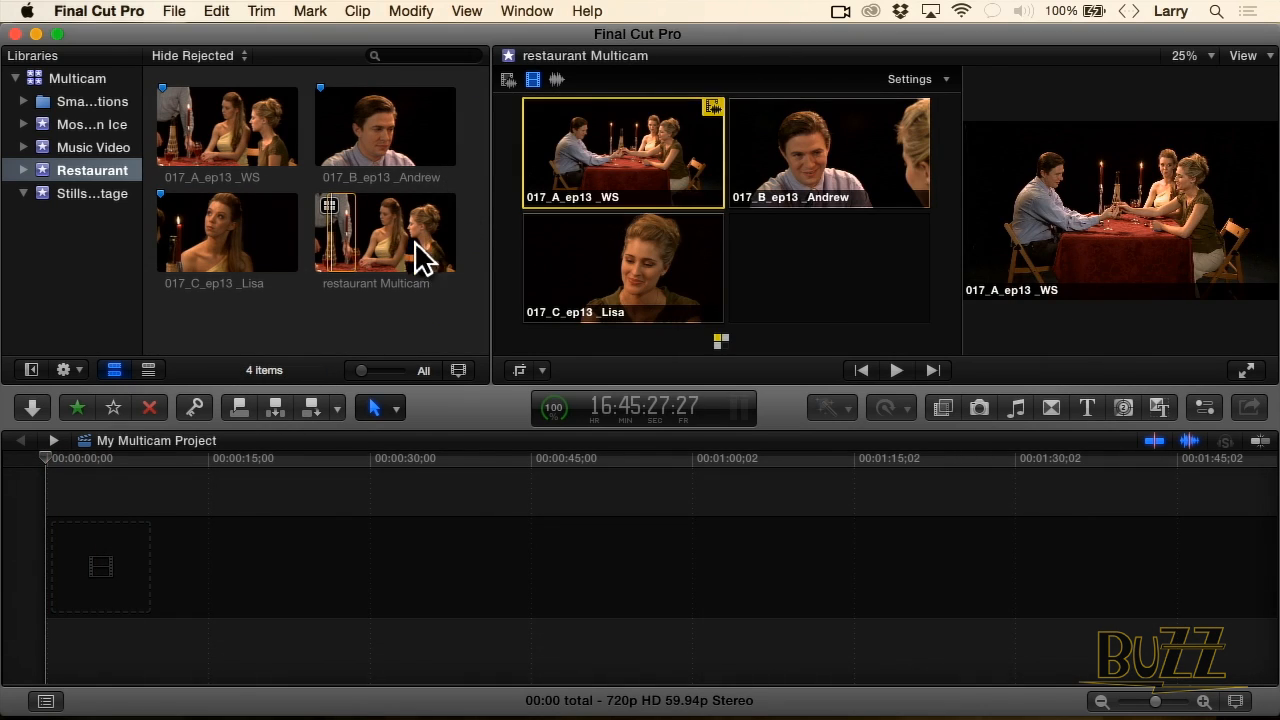
click(405, 255)
key(Delete)
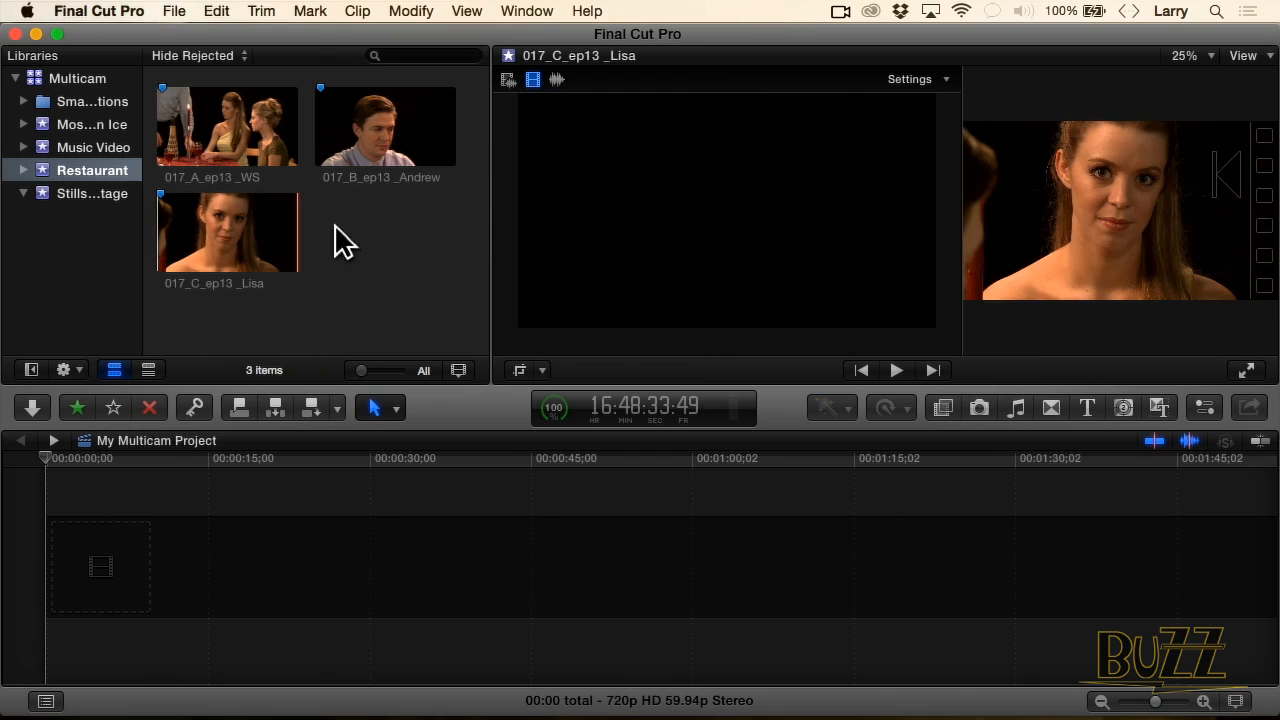
Step: Open the audio settings of the 017_B_ep13 clip and set its channel configuration to Stereo
click(394, 157)
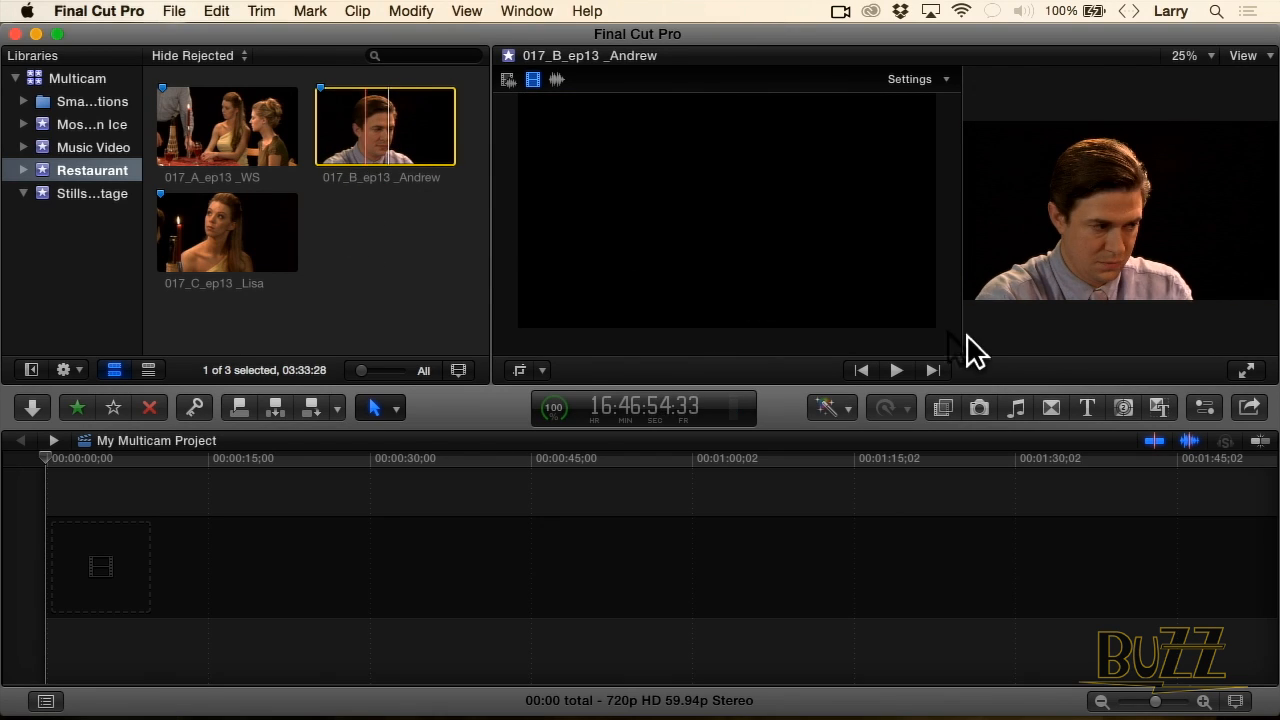
click(1205, 408)
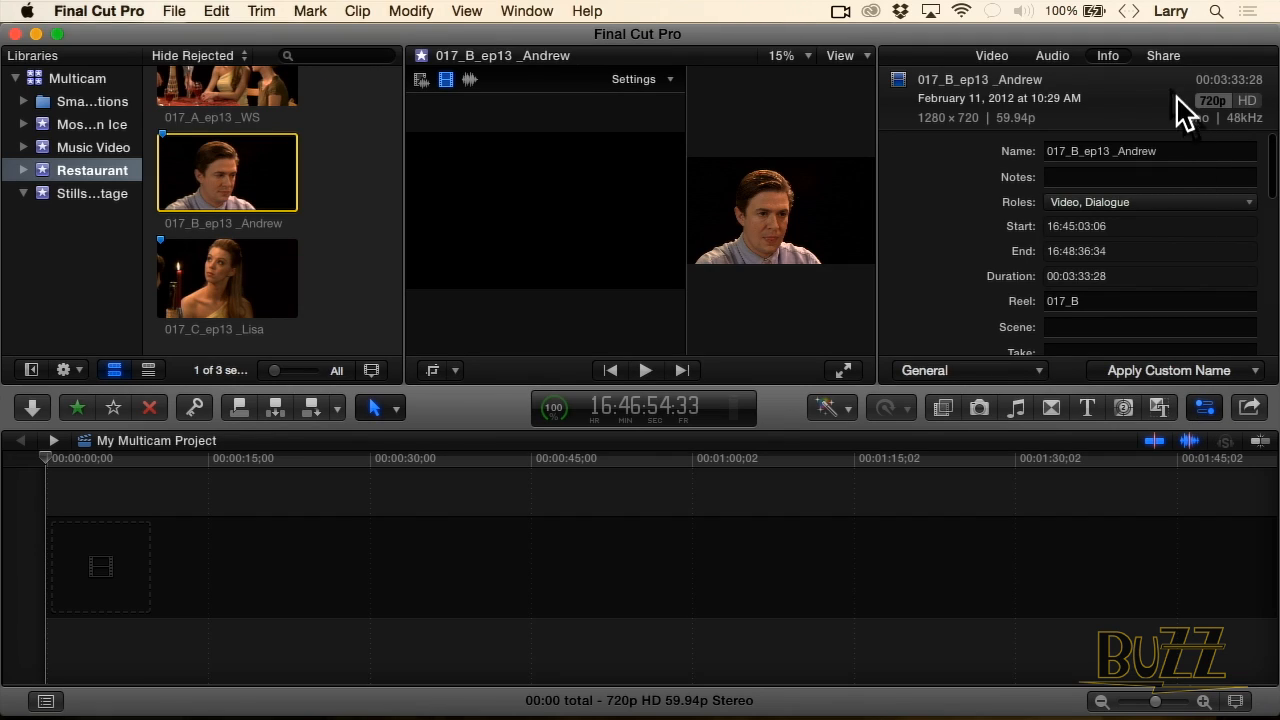
click(1054, 57)
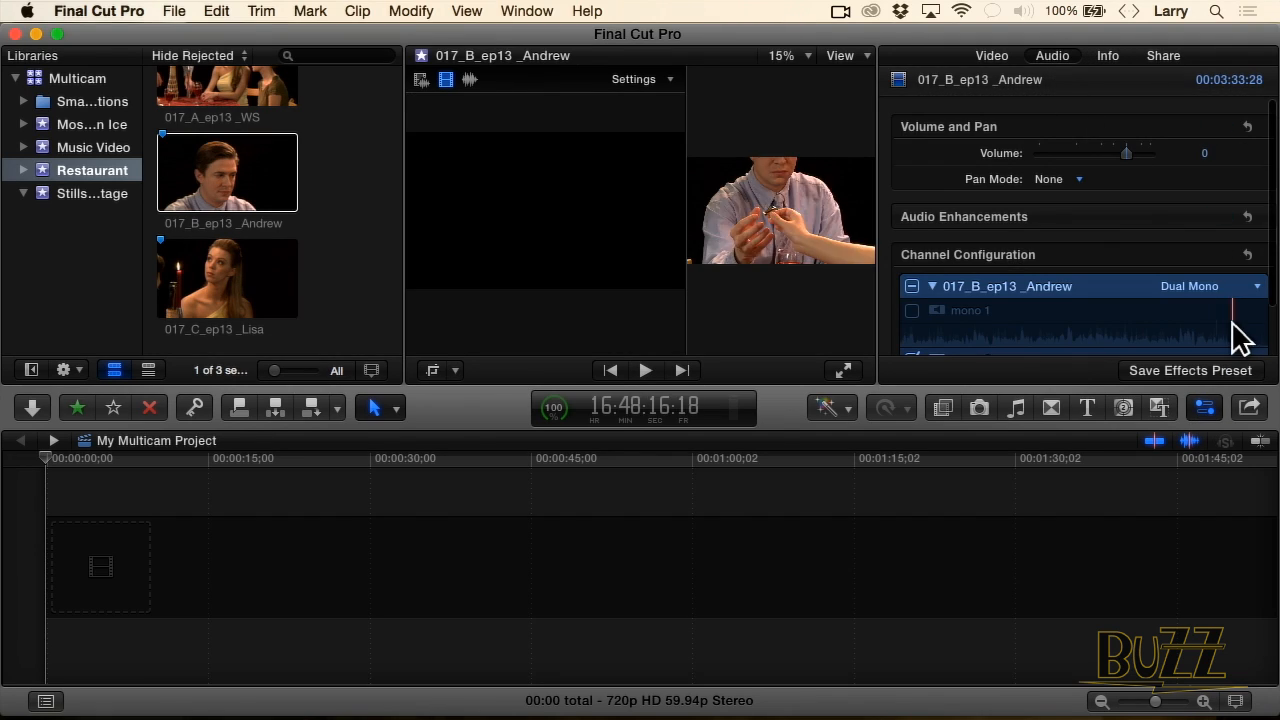
click(1200, 287)
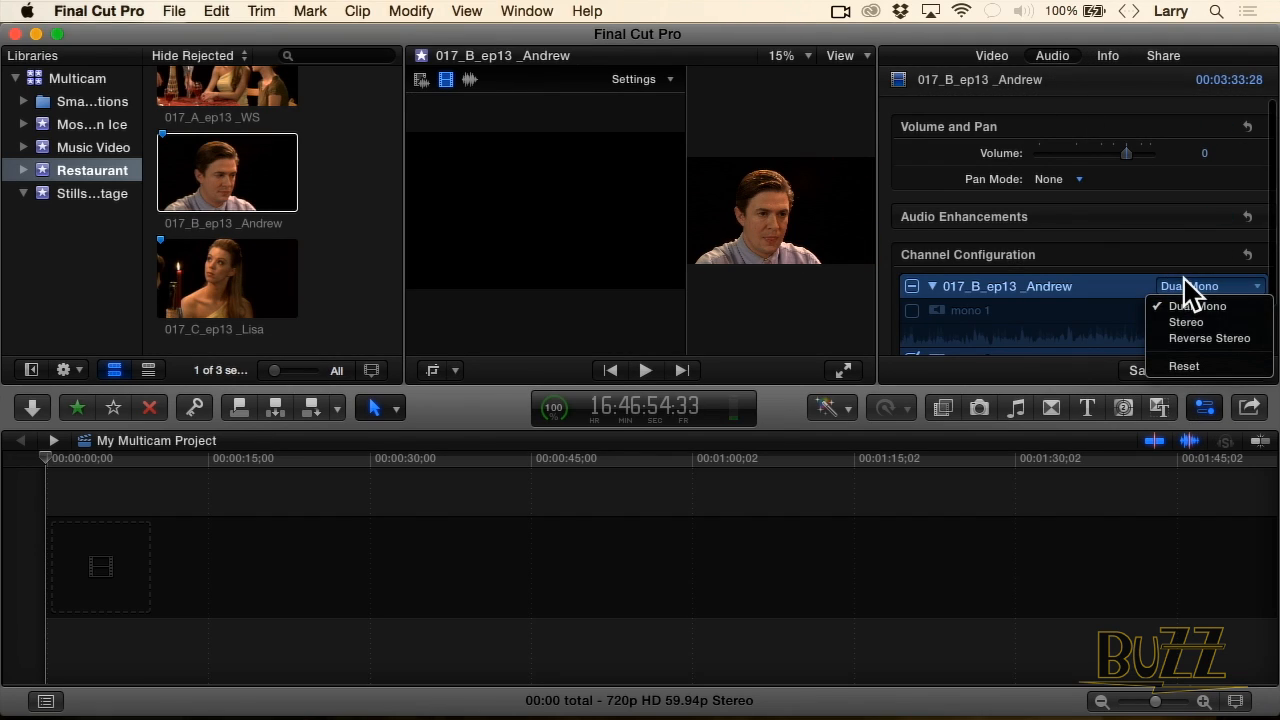
click(1206, 336)
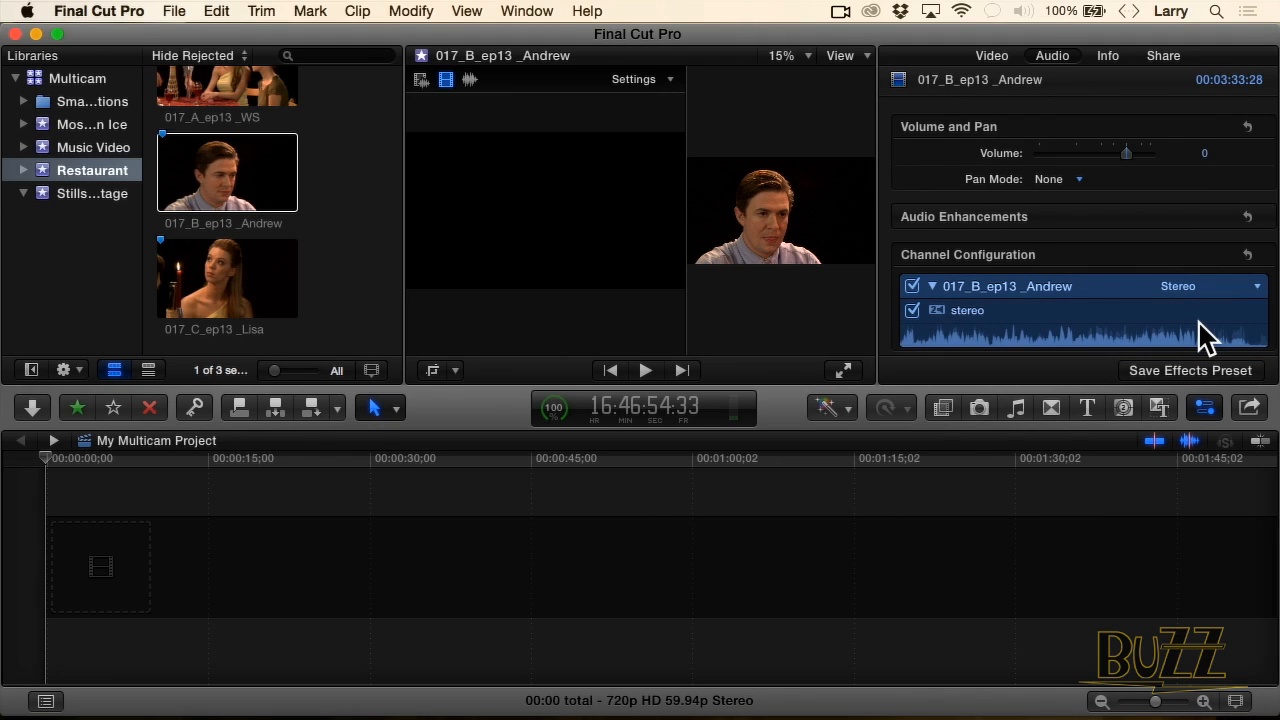
Step: Set the 017_B_ep13 clip's channel configuration to Dual Mono and disable its mono 1 channel
click(1200, 288)
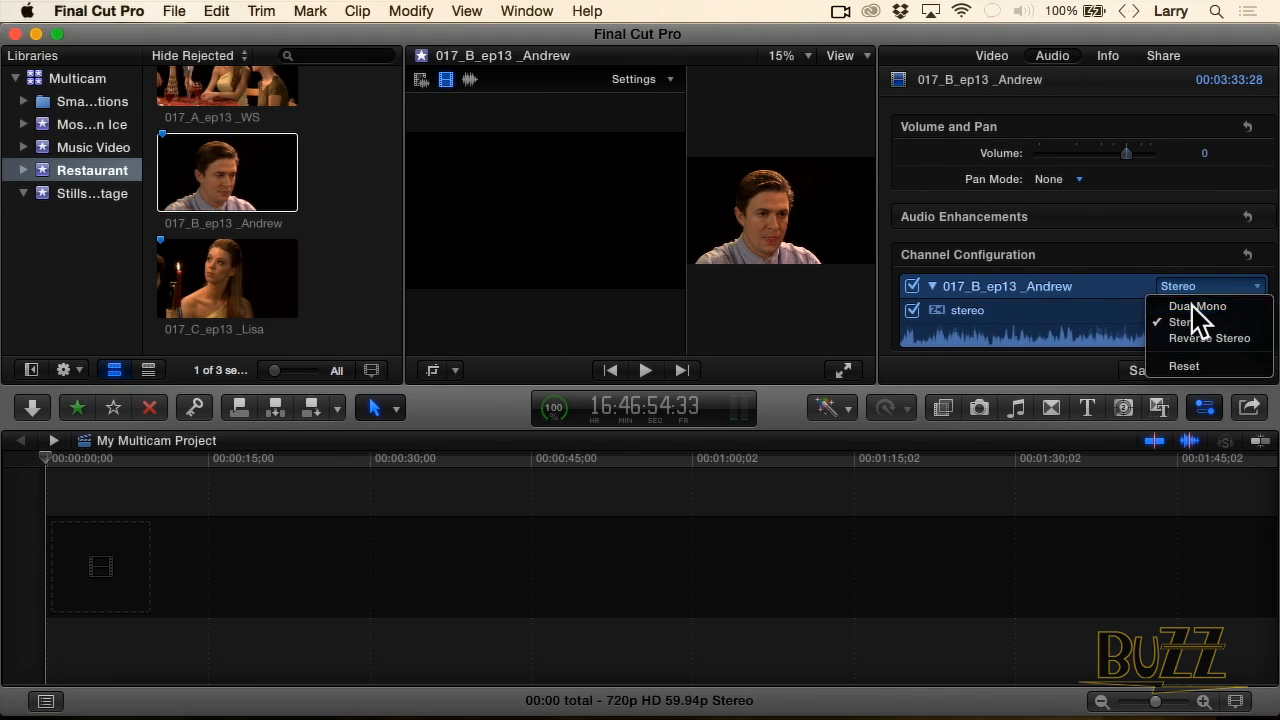
click(1199, 307)
scroll(1200, 320, down, 2)
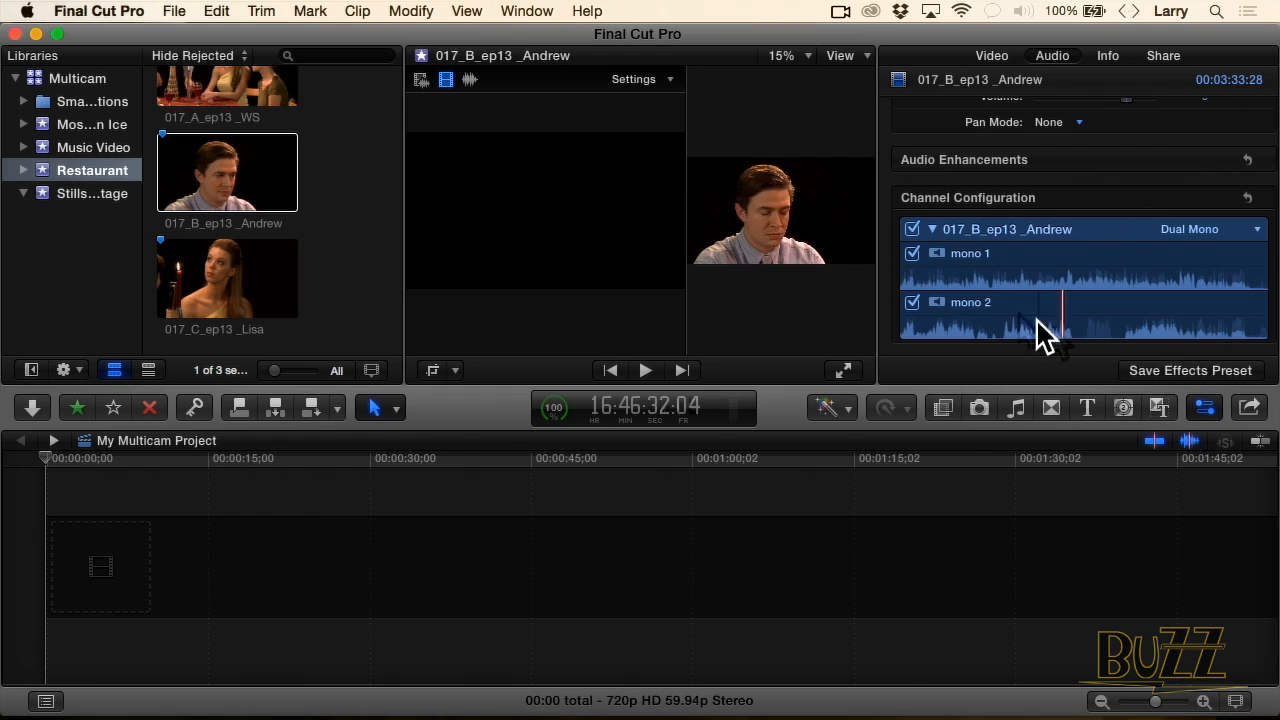
click(912, 254)
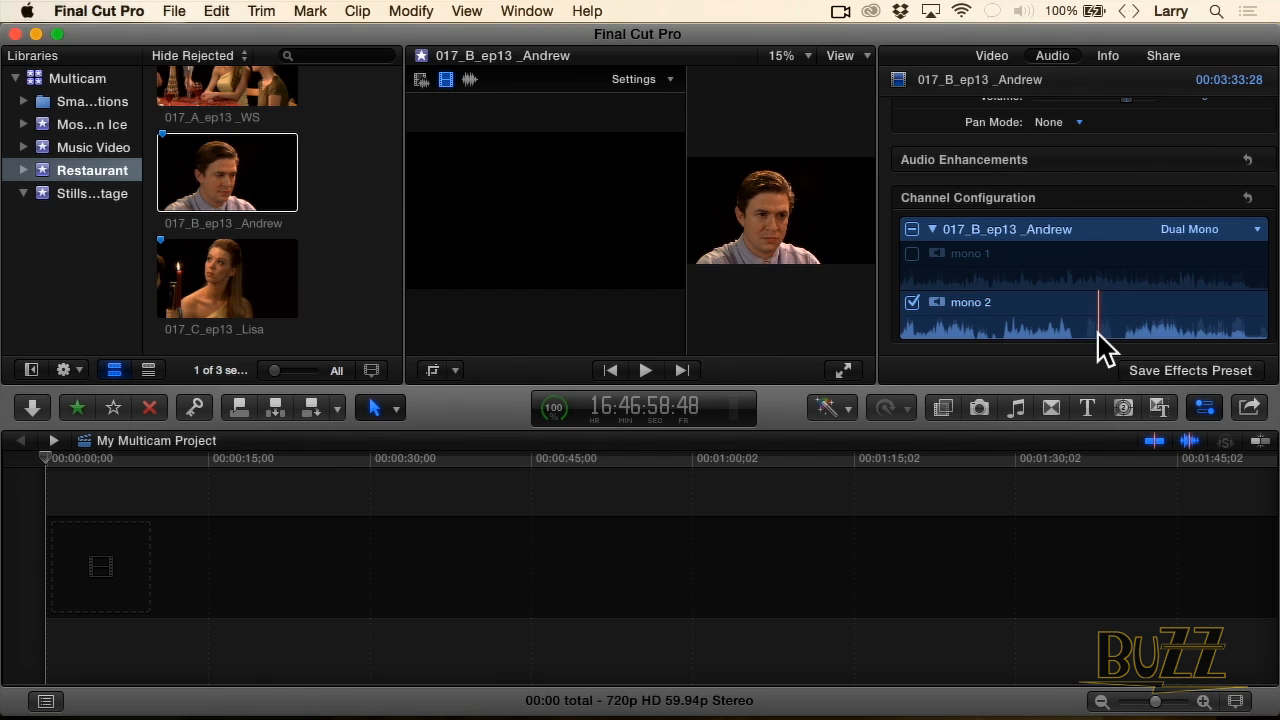
Step: Switch the 017_C_ep13 clip's channel configuration to Stereo and back to Dual Mono, with the mono 1 channel disabled
click(268, 295)
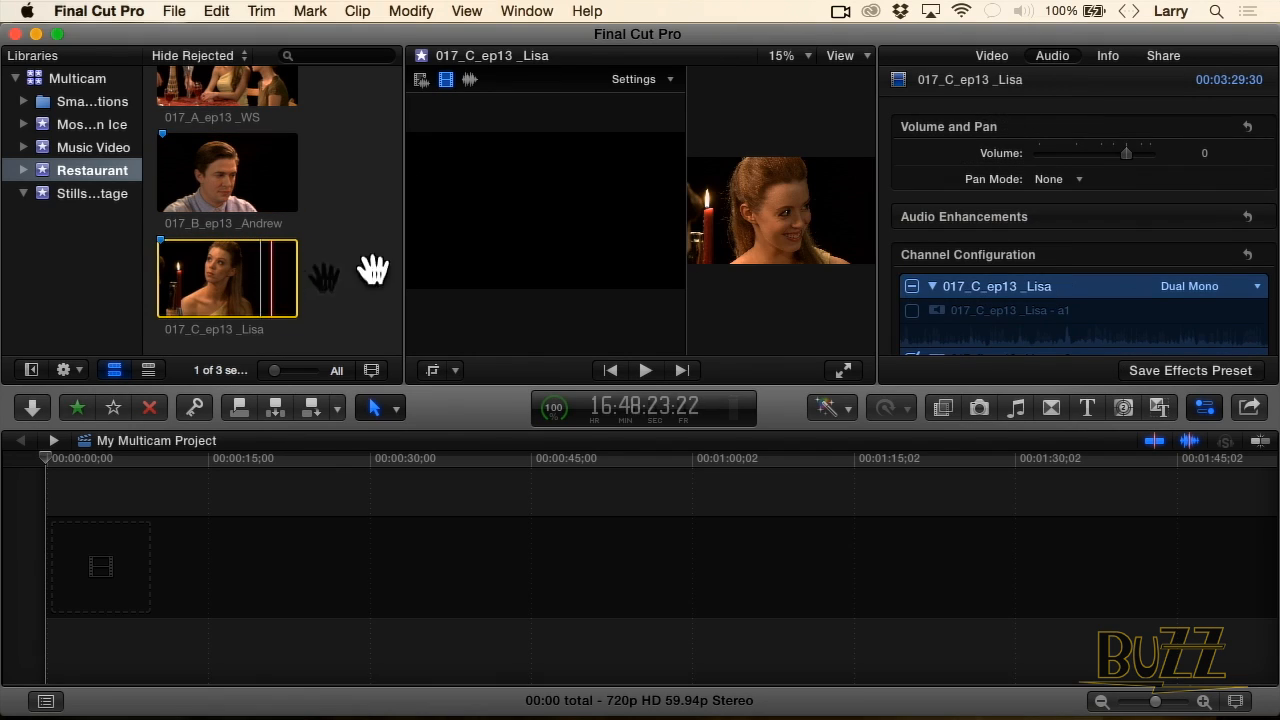
click(1165, 288)
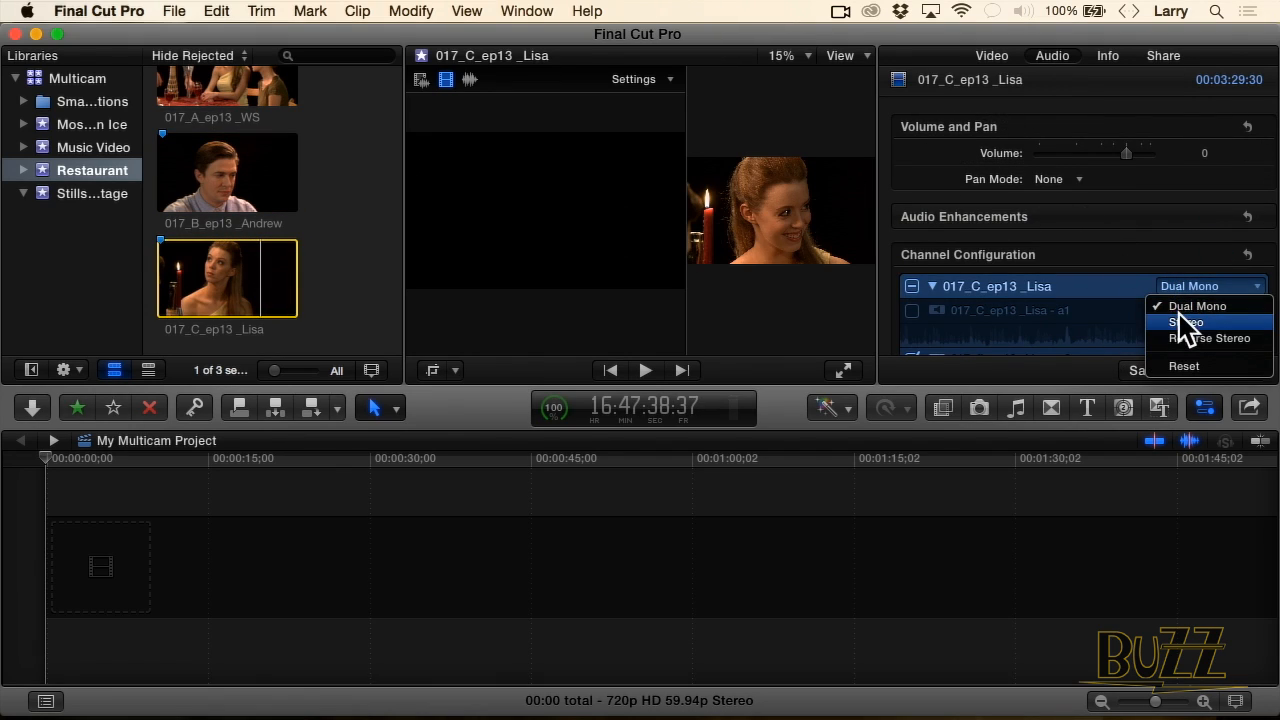
click(1185, 324)
click(1182, 290)
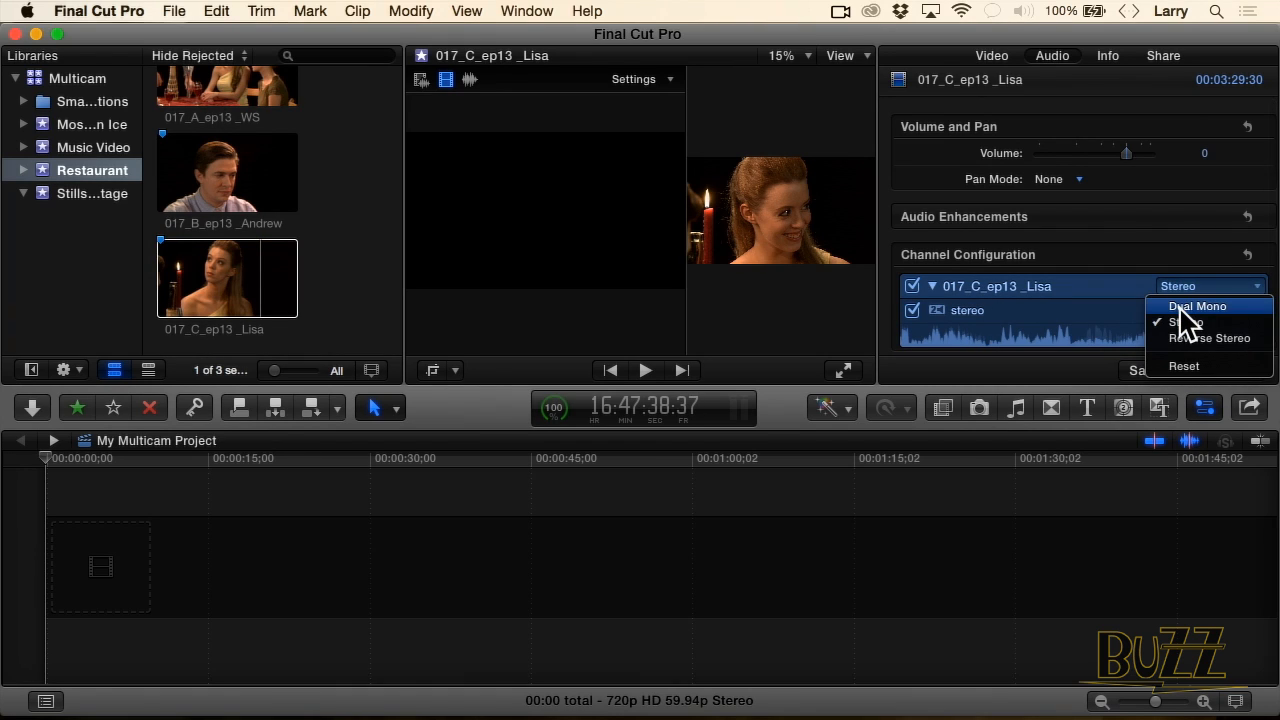
click(1195, 306)
scroll(1100, 237, down, 2)
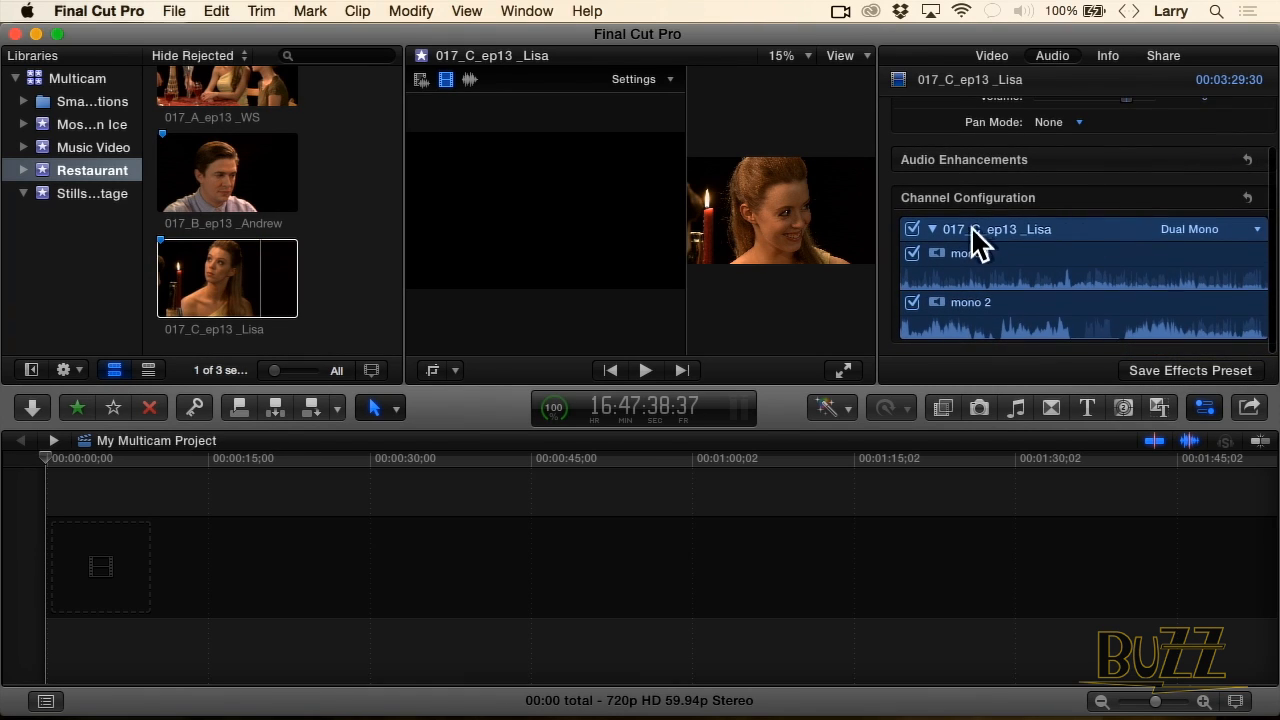
click(912, 253)
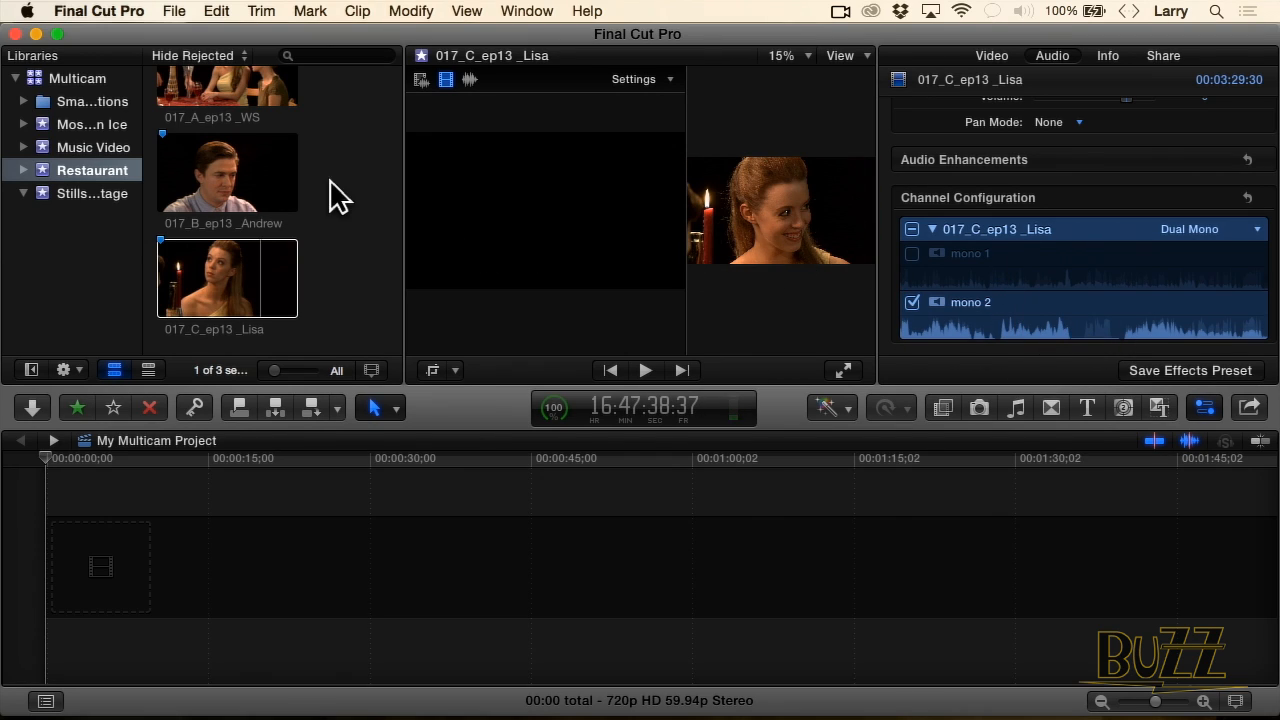
Step: Create a multicam clip named Restaurant from the three Restaurant event clips, using the first marker on the angle for synchronization
click(365, 167)
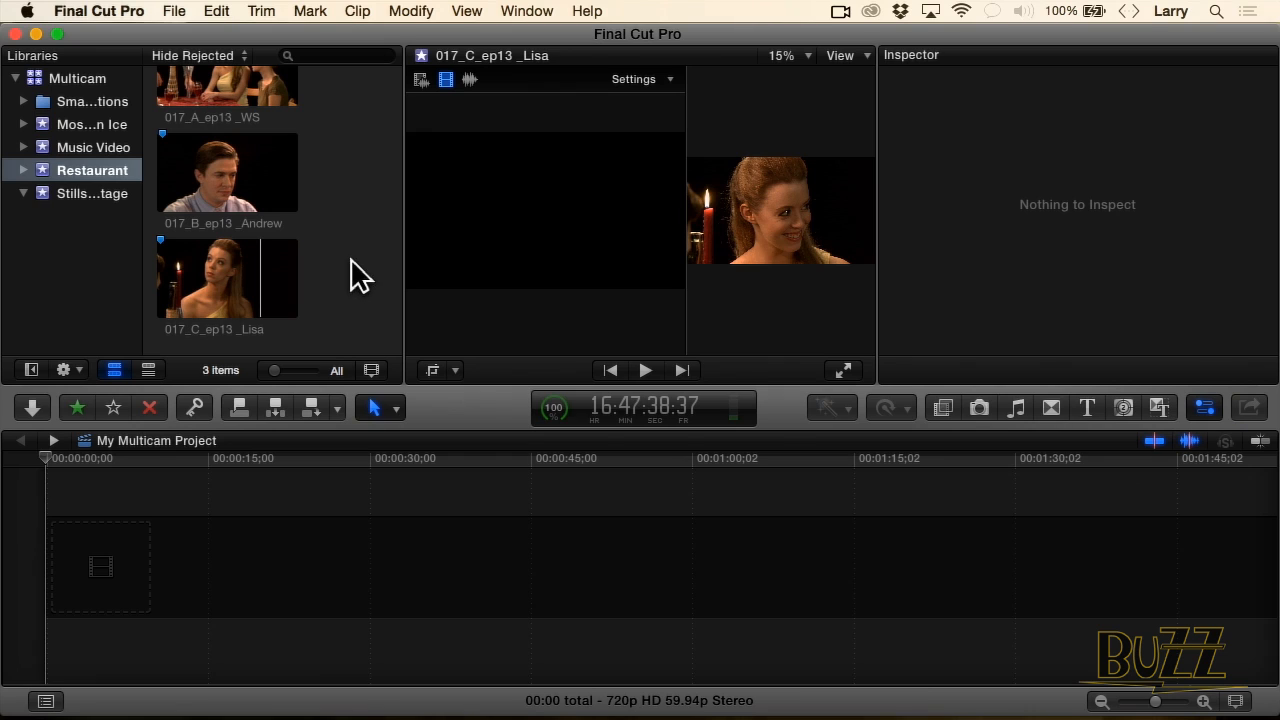
drag(337, 308, 237, 79)
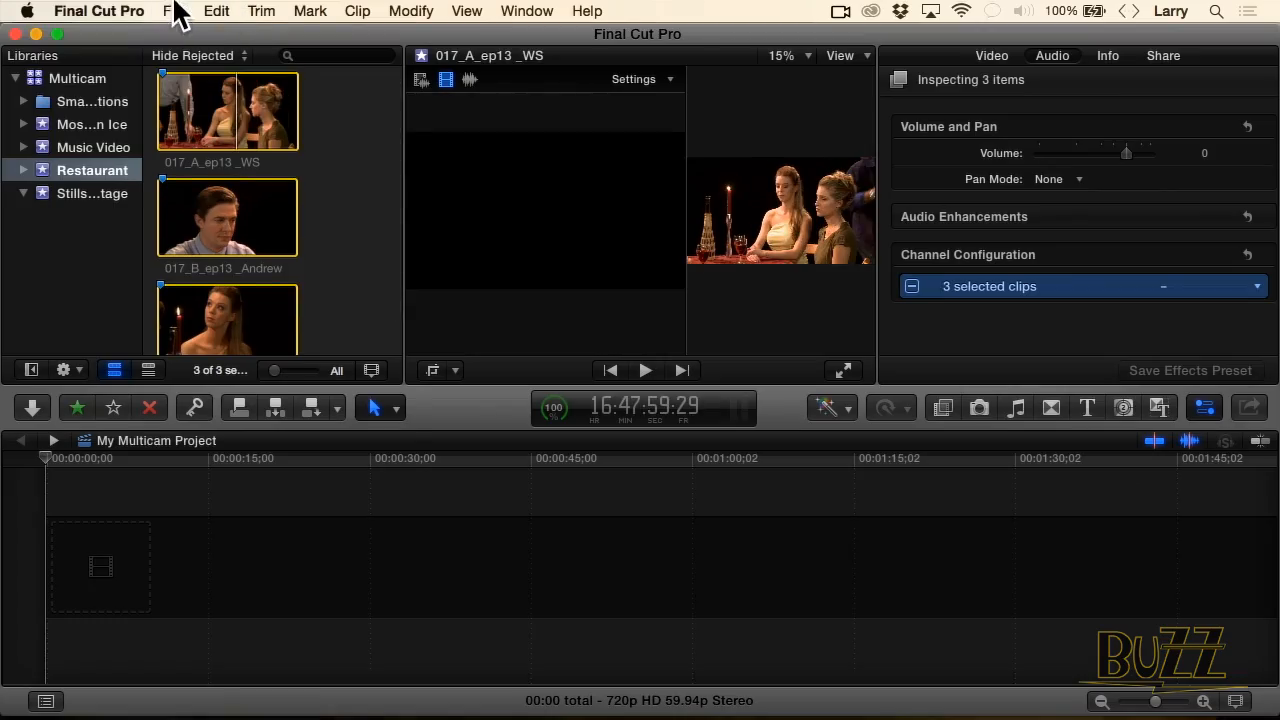
click(175, 11)
mouse_move(192, 38)
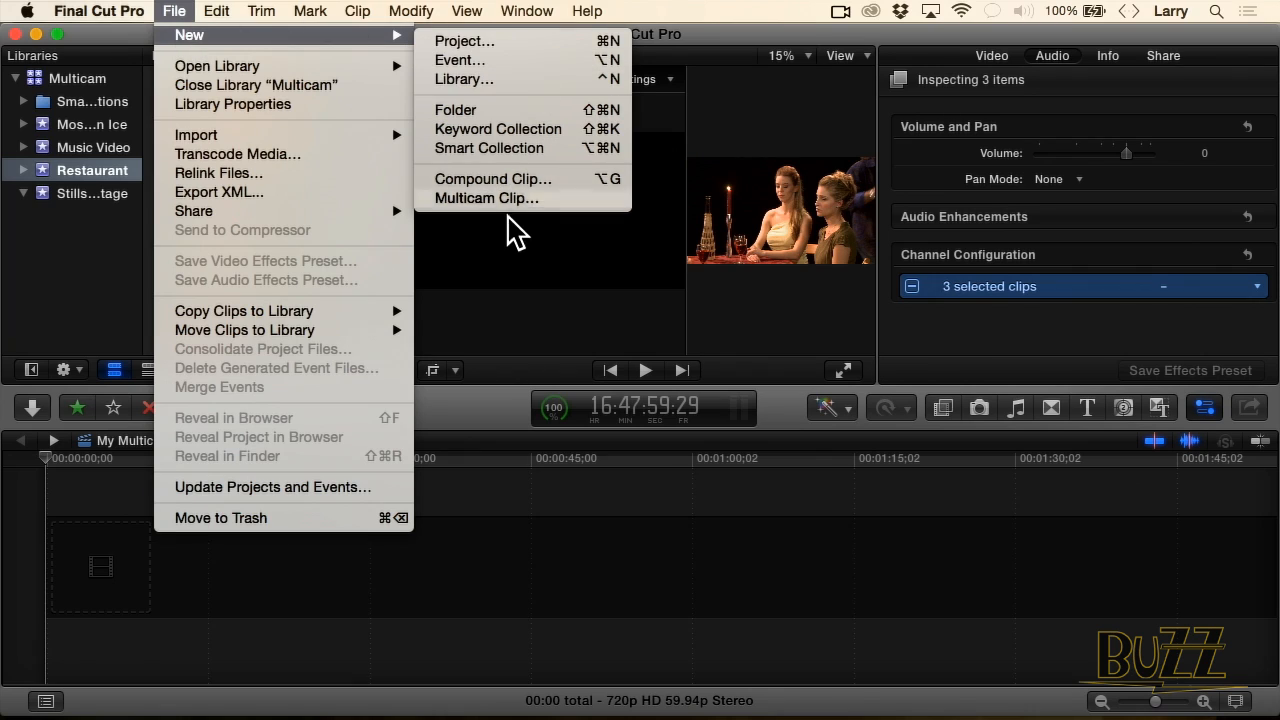
click(490, 198)
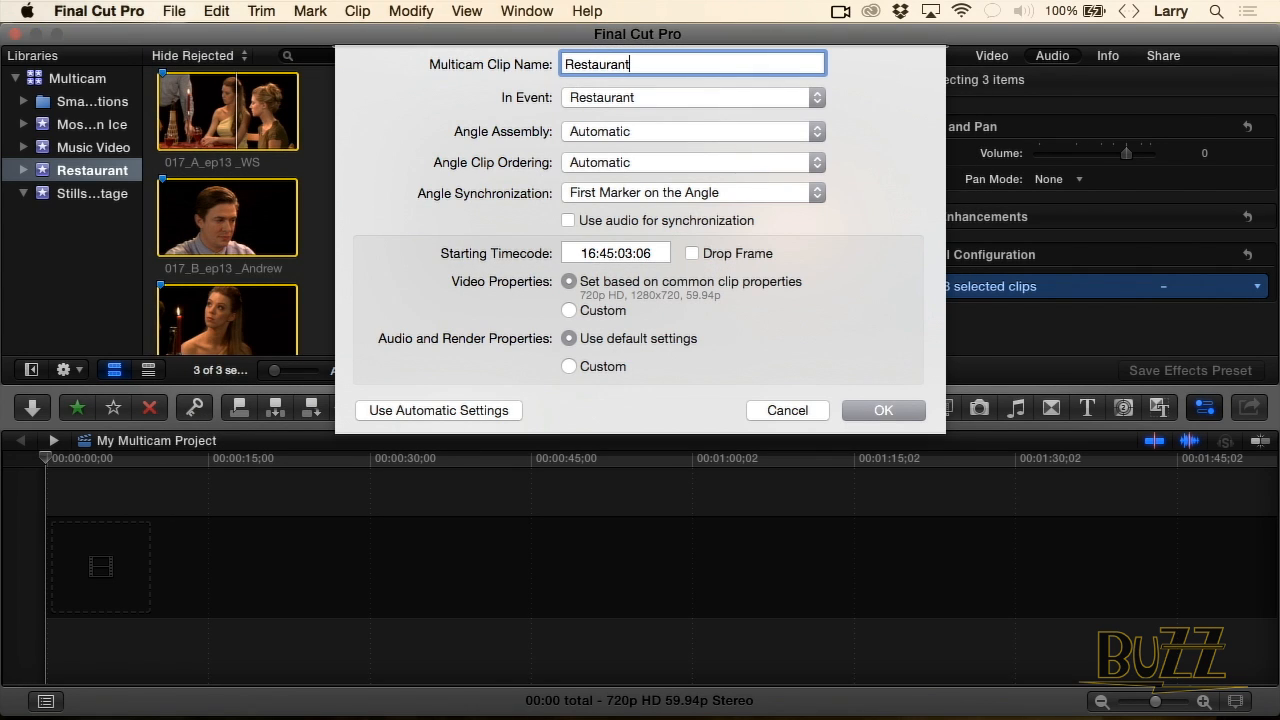
key(Return)
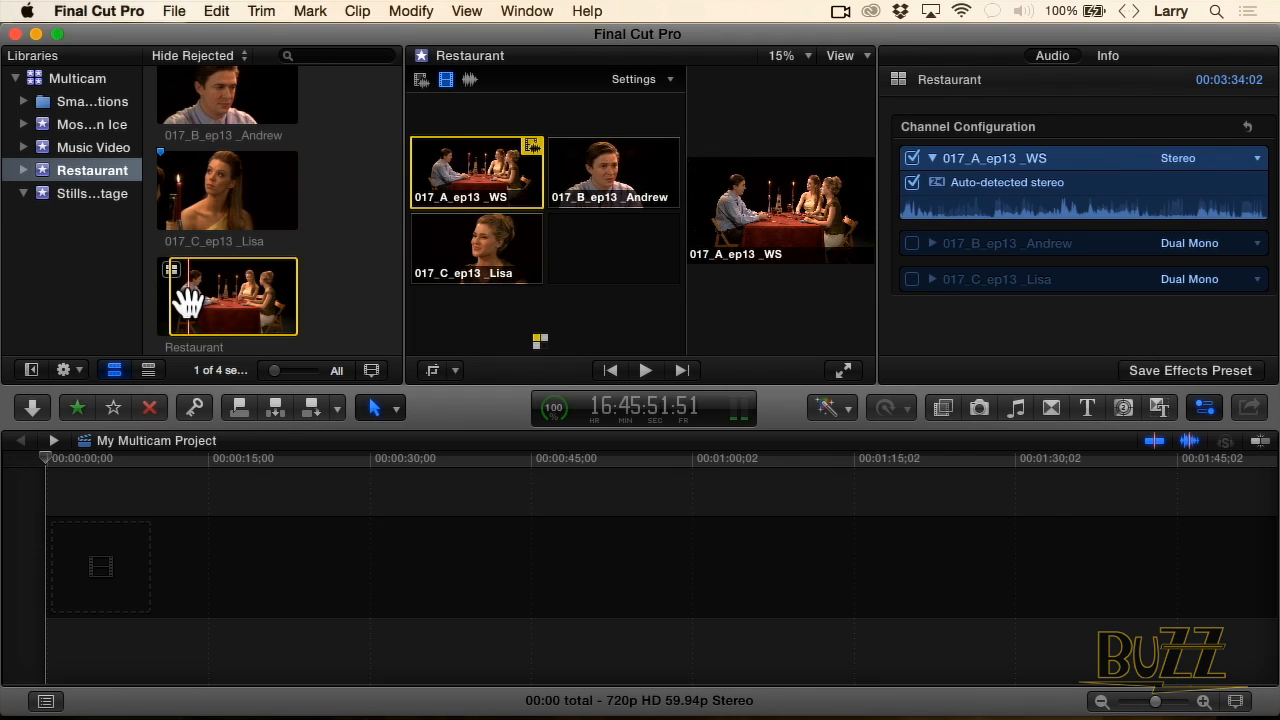
Step: Add a section of about 38 seconds from the Restaurant multicam clip to the start of the empty timeline
drag(192, 302, 157, 537)
click(180, 555)
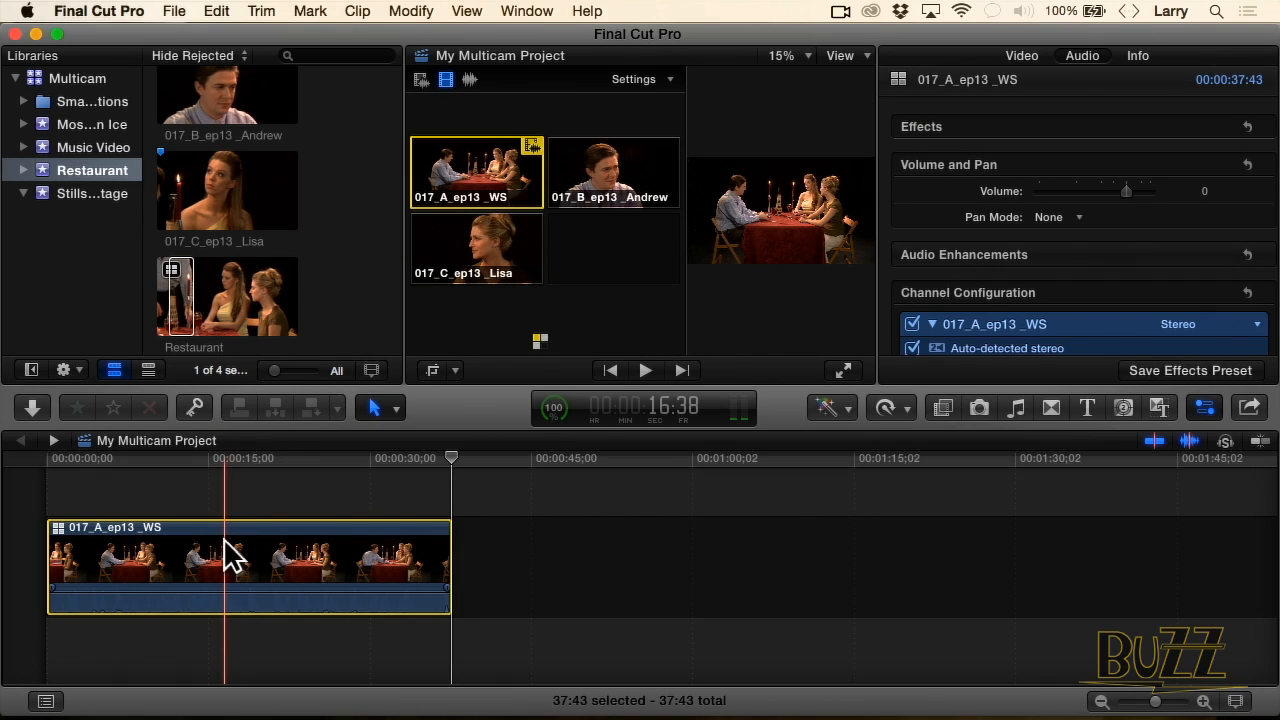
Step: Expand the timeline clip's audio into its components and collapse the audio components again
double_click(218, 600)
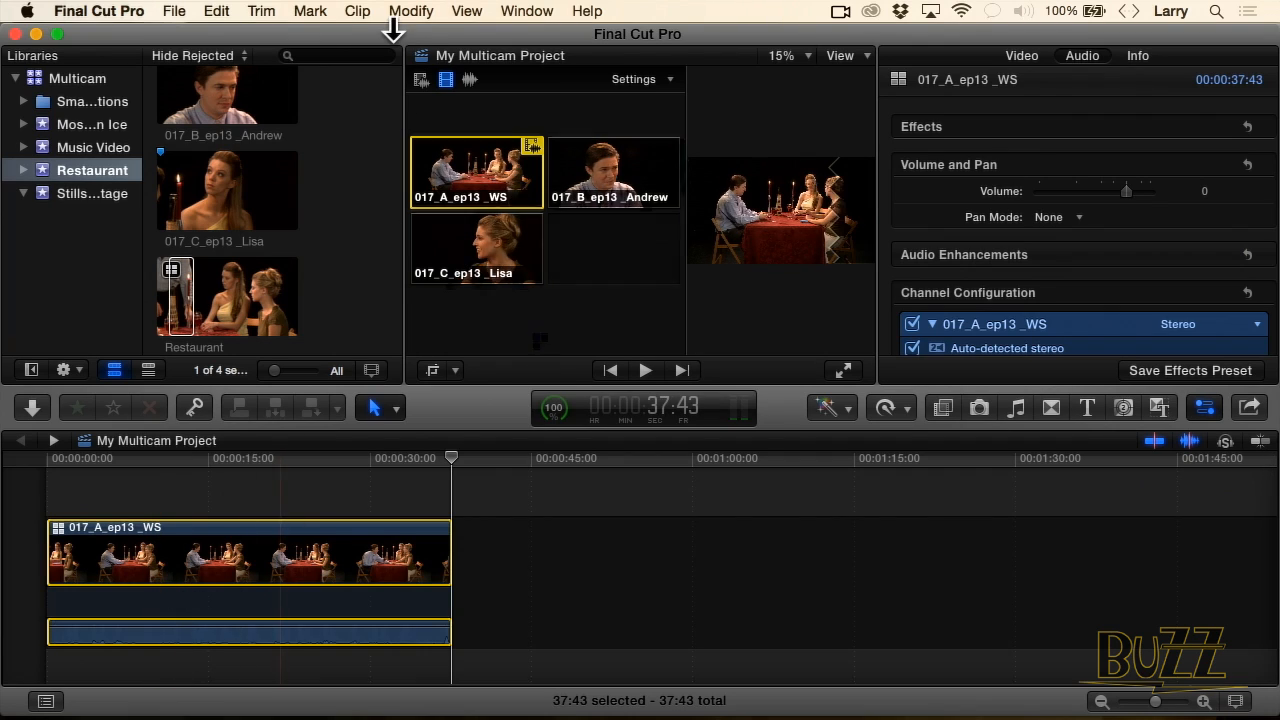
click(357, 11)
click(378, 272)
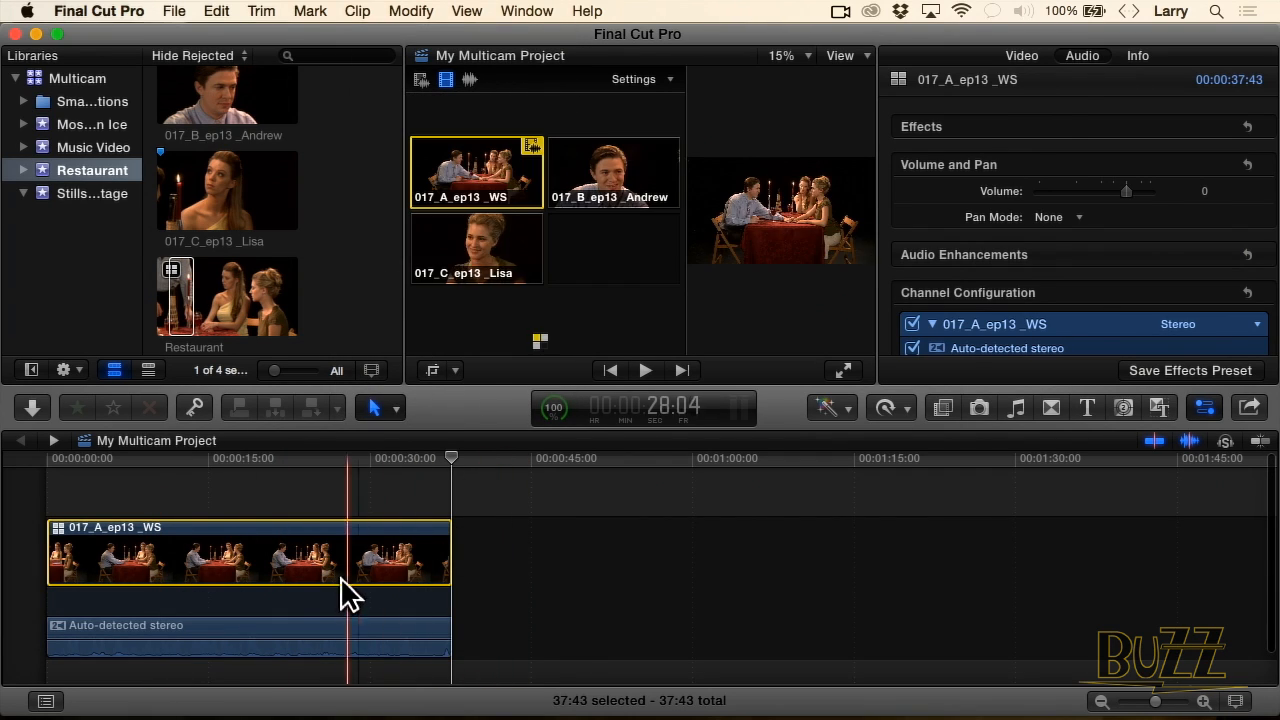
click(338, 634)
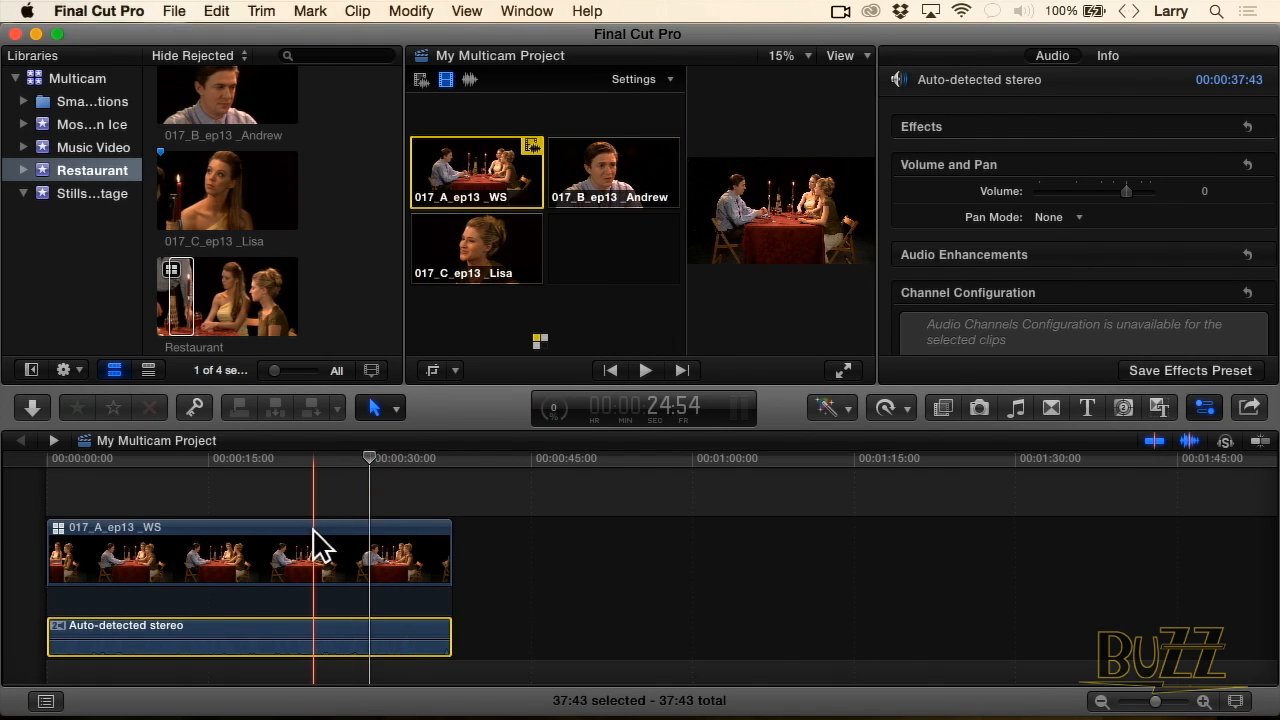
click(310, 11)
mouse_move(357, 11)
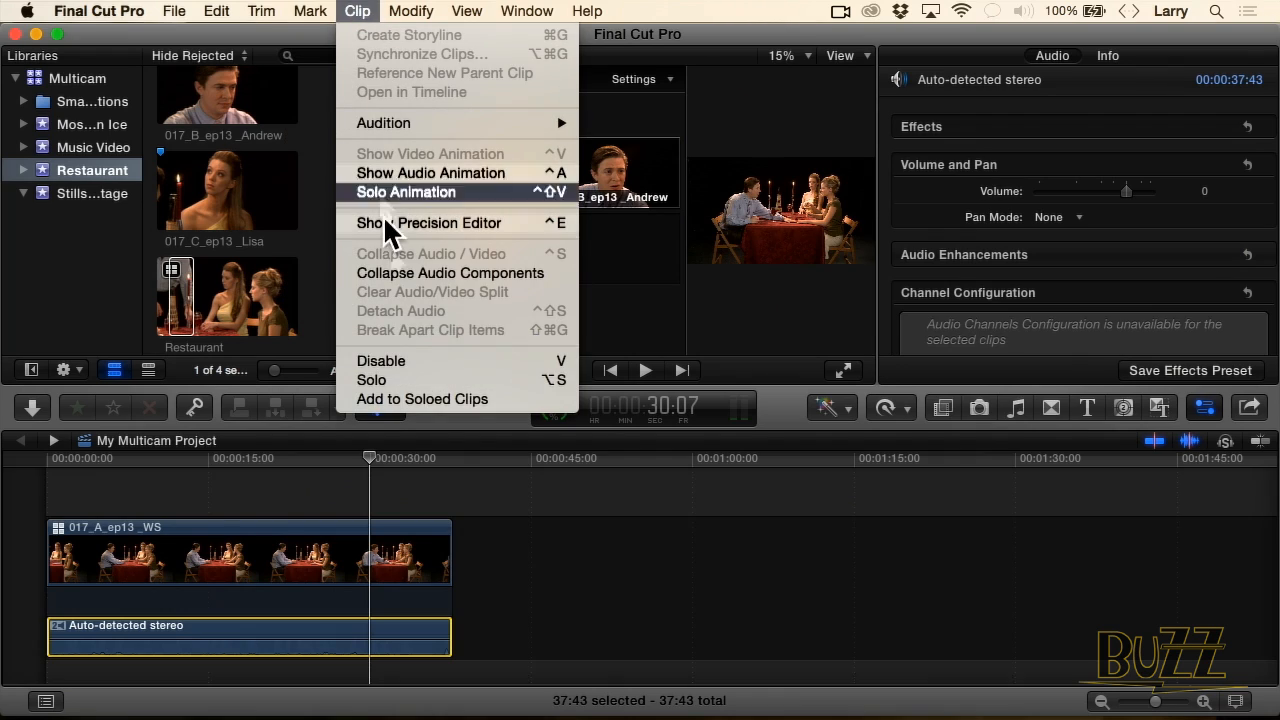
click(393, 273)
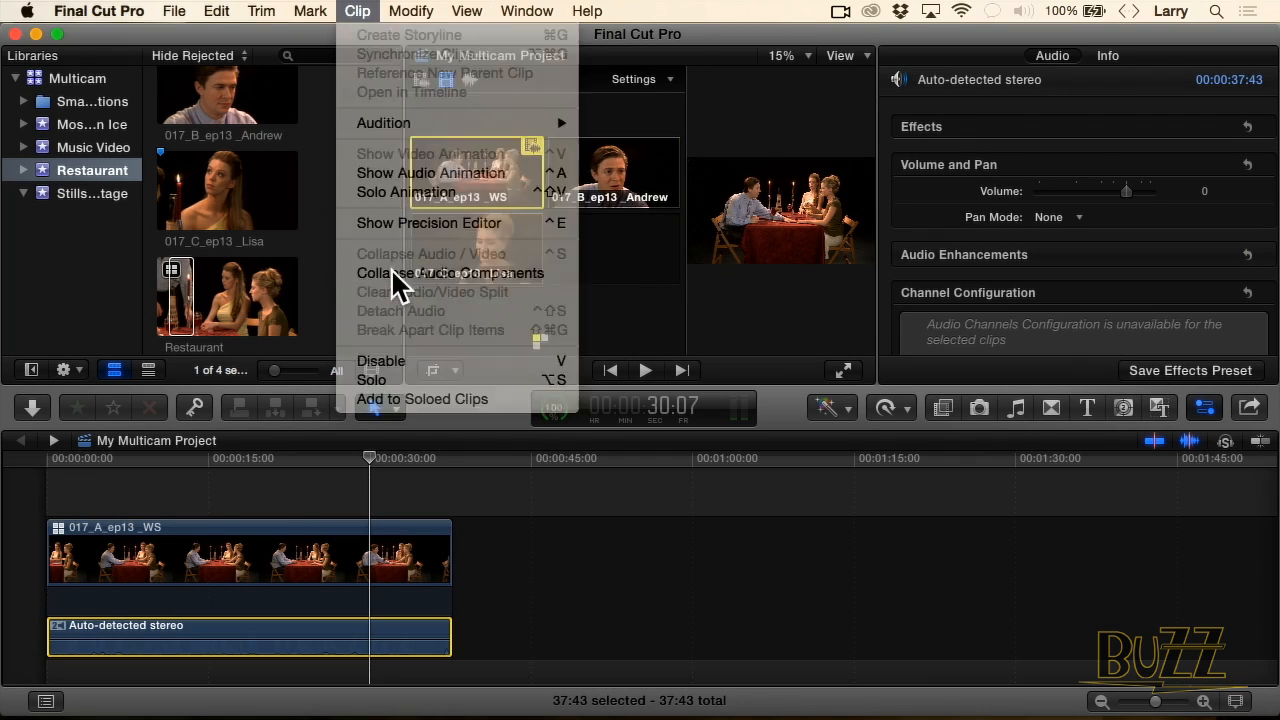
Step: Return to the project's start, fit the whole clip in the timeline, and hide the browser and the inspector
key(Home)
key(shift+z)
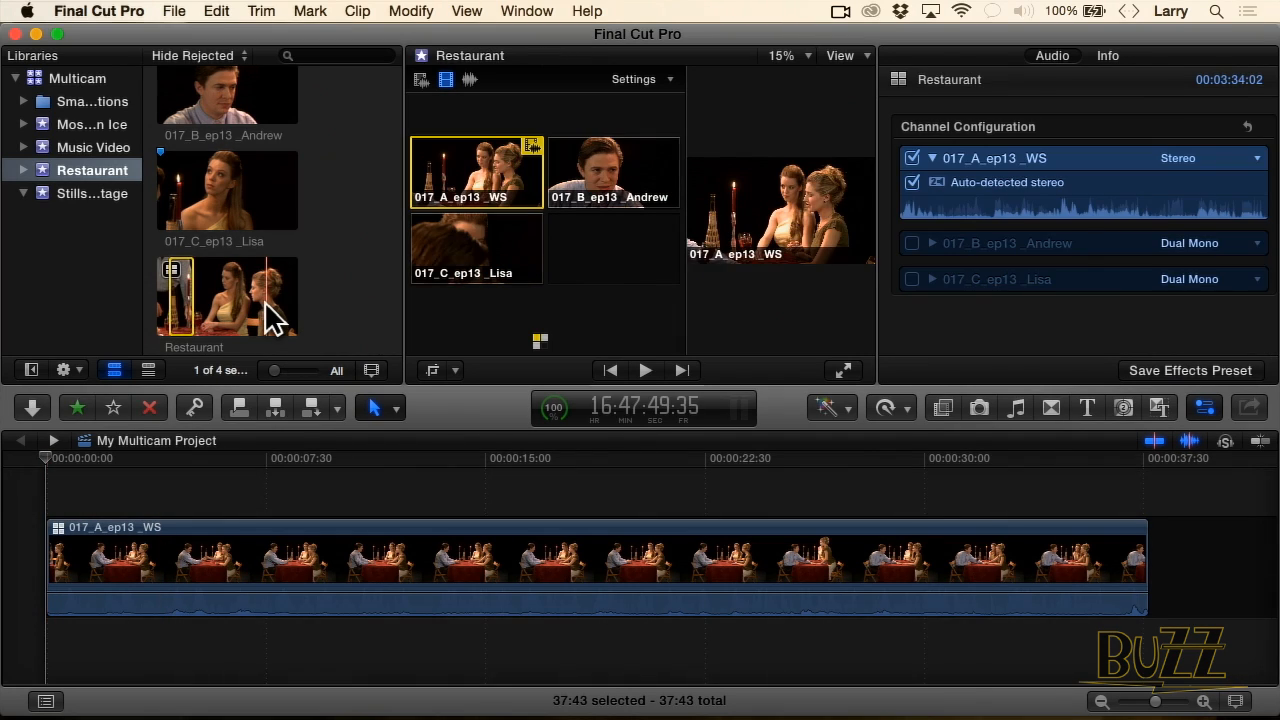
key(ctrl+super+1)
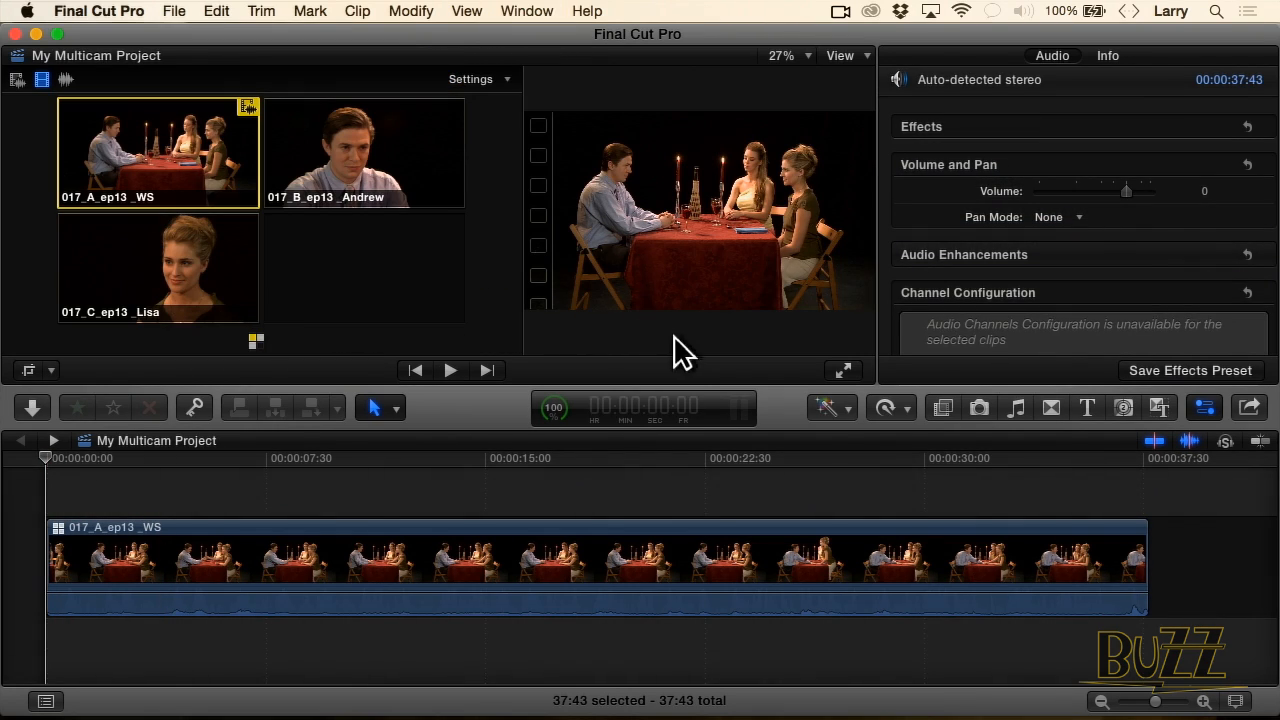
click(1206, 408)
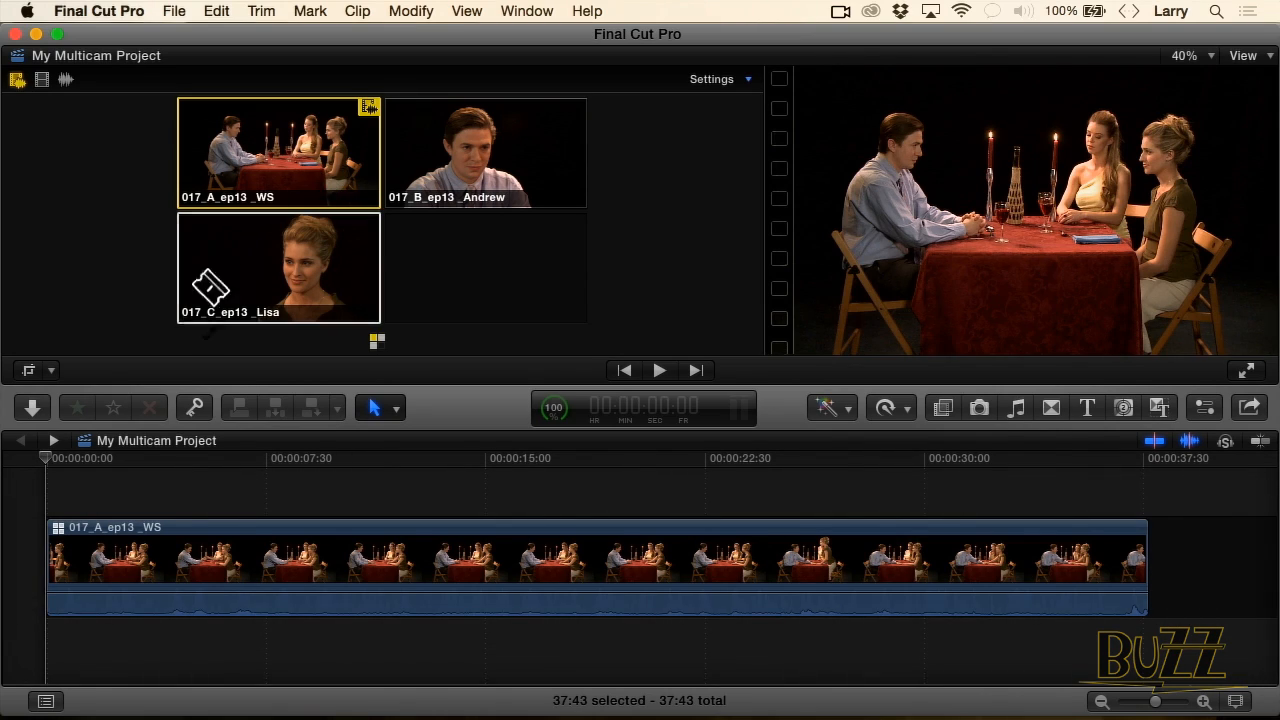
Step: Play the project and cut live with video and audio switching to angles 017_C, 017_A, 017_C, 017_B and 017_A, stopping after the last cut
key(space)
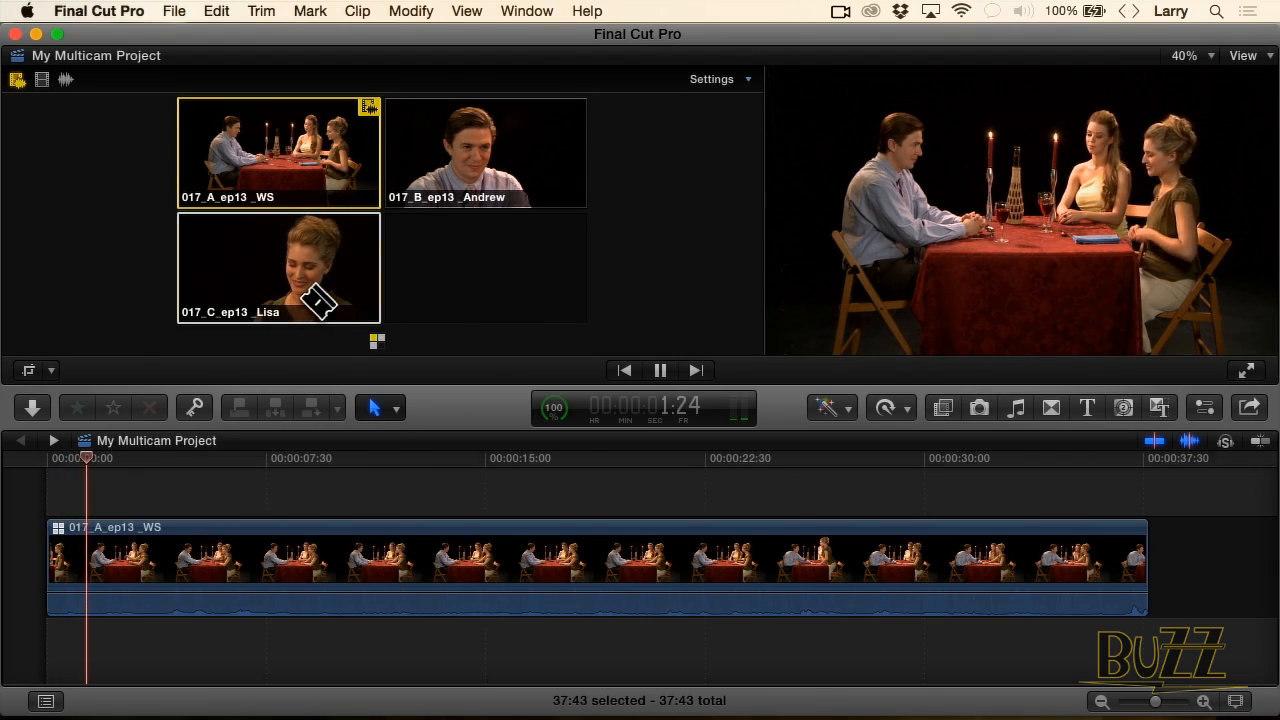
click(318, 302)
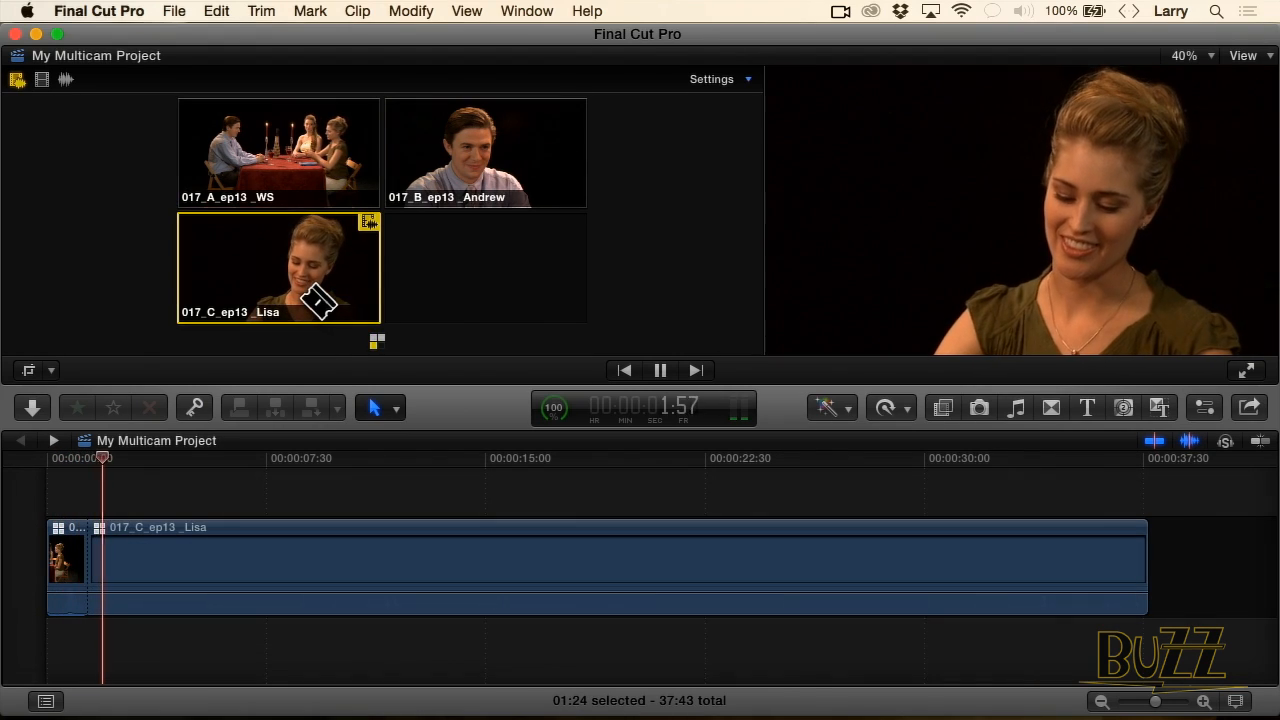
click(325, 145)
click(288, 305)
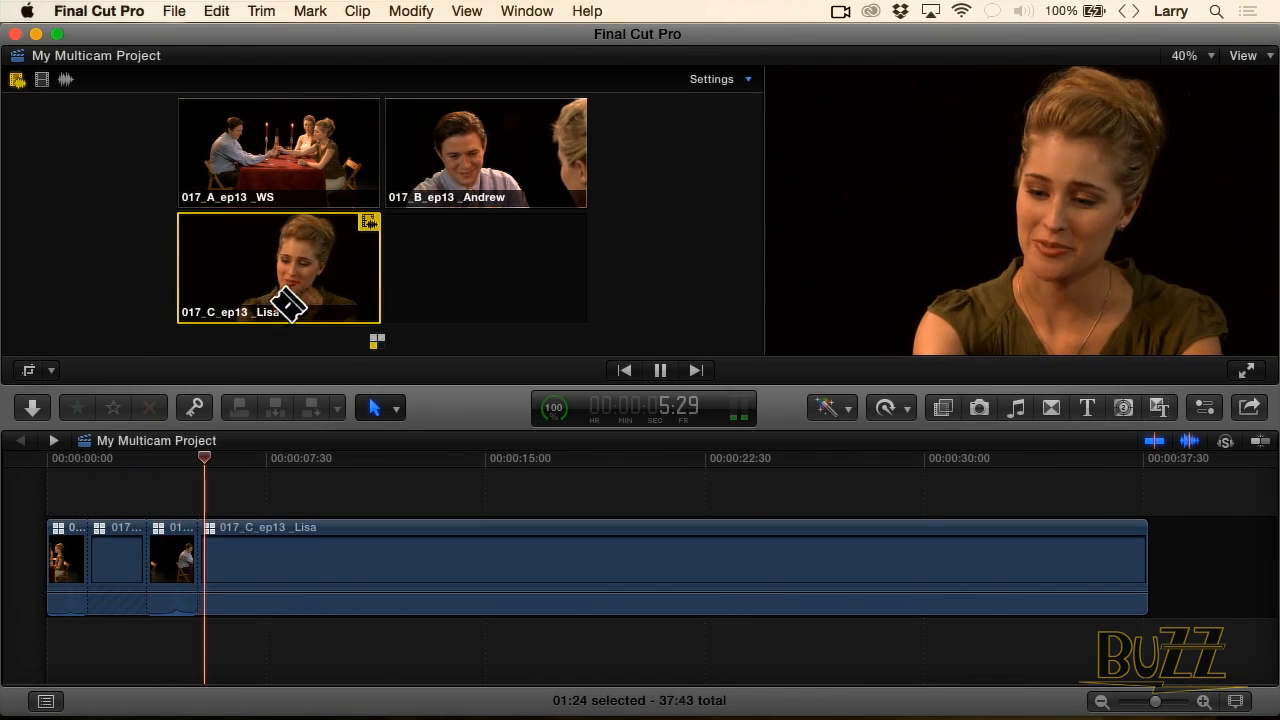
click(561, 134)
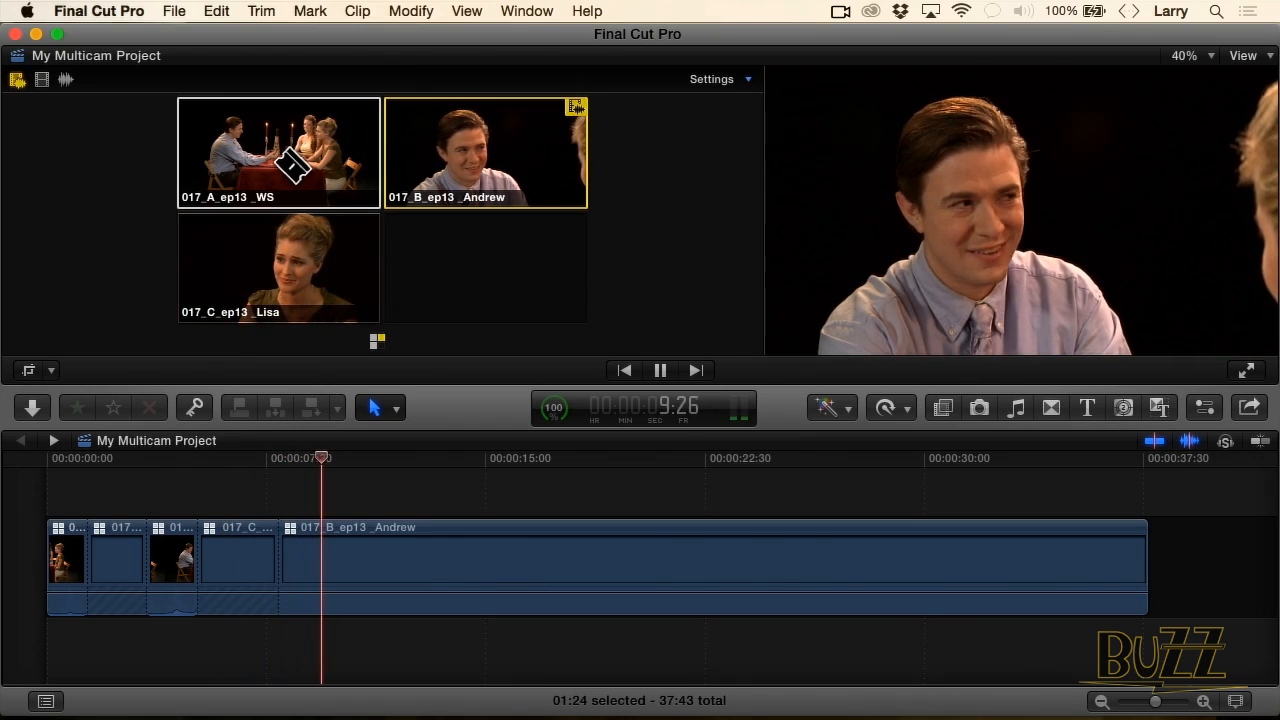
click(290, 165)
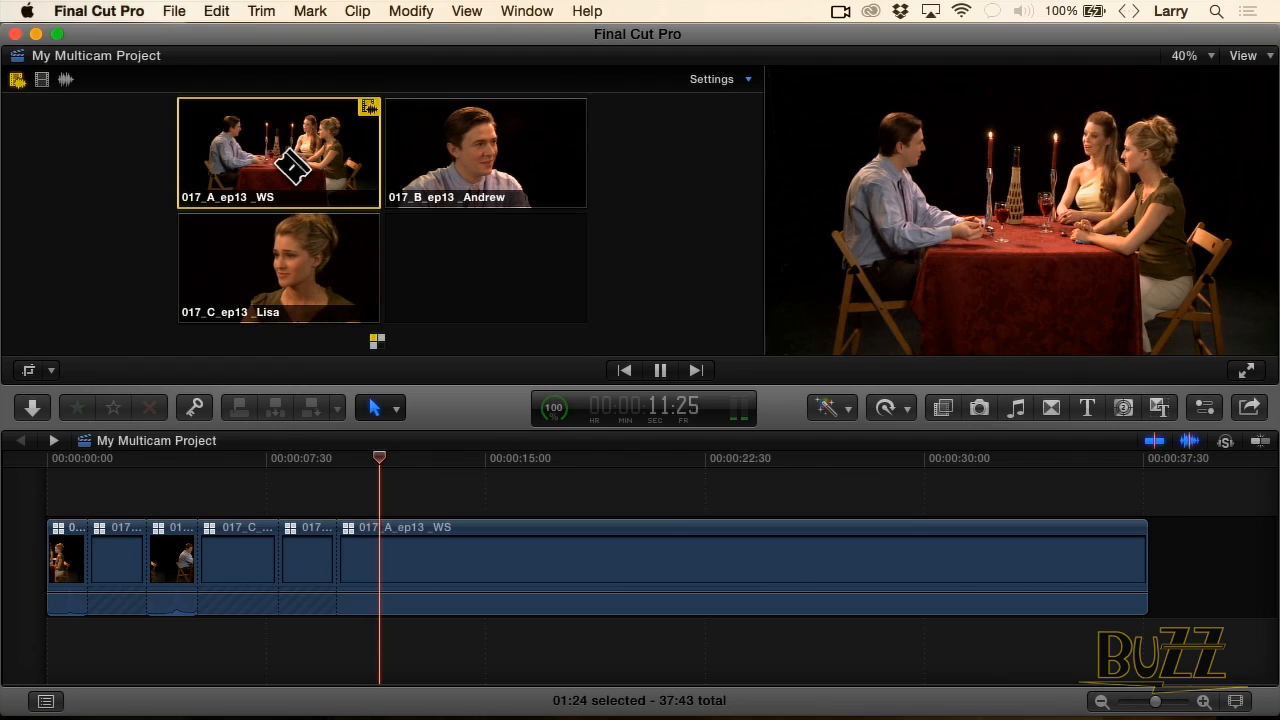
key(space)
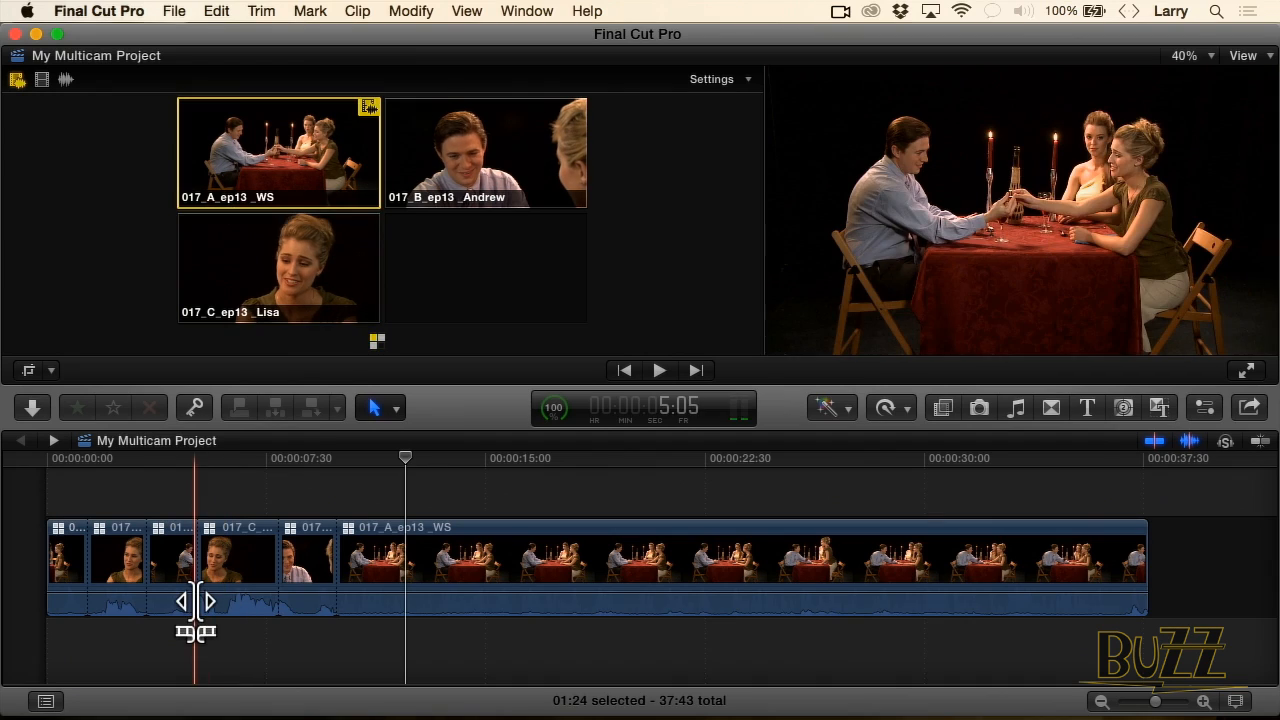
Step: Select all the multicam segments in the timeline and expand their audio components
drag(65, 492, 396, 550)
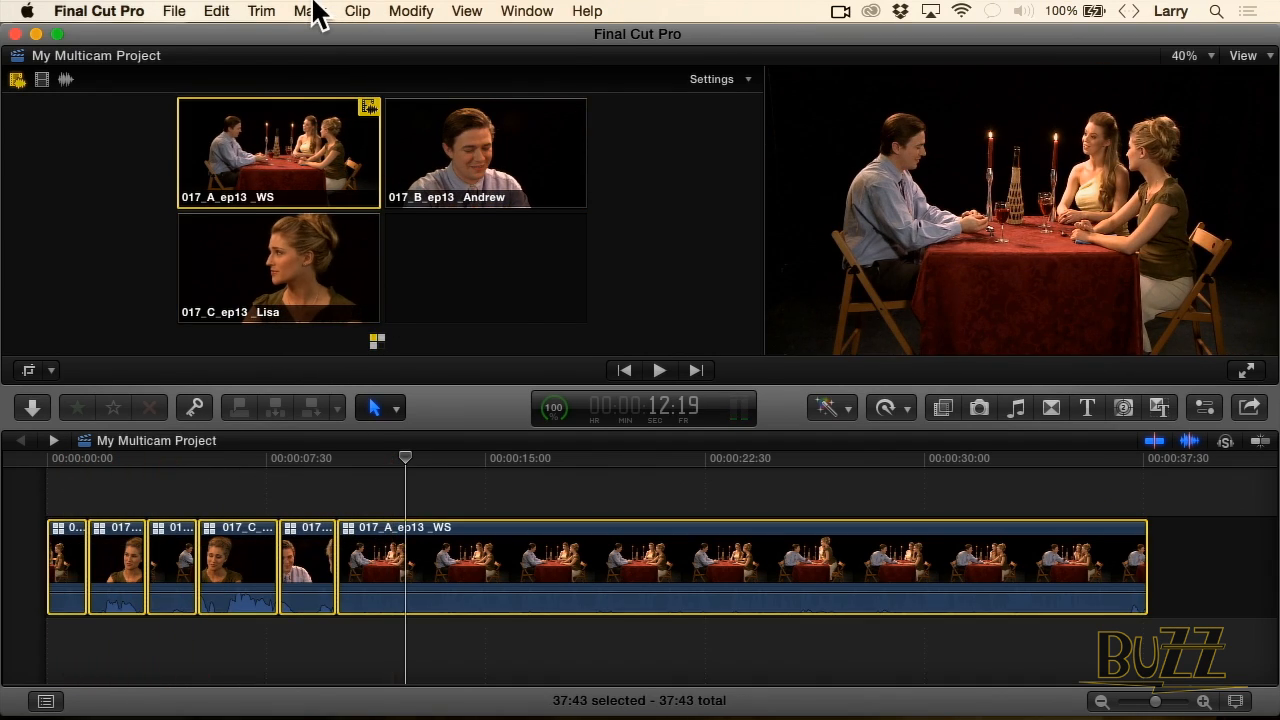
click(313, 12)
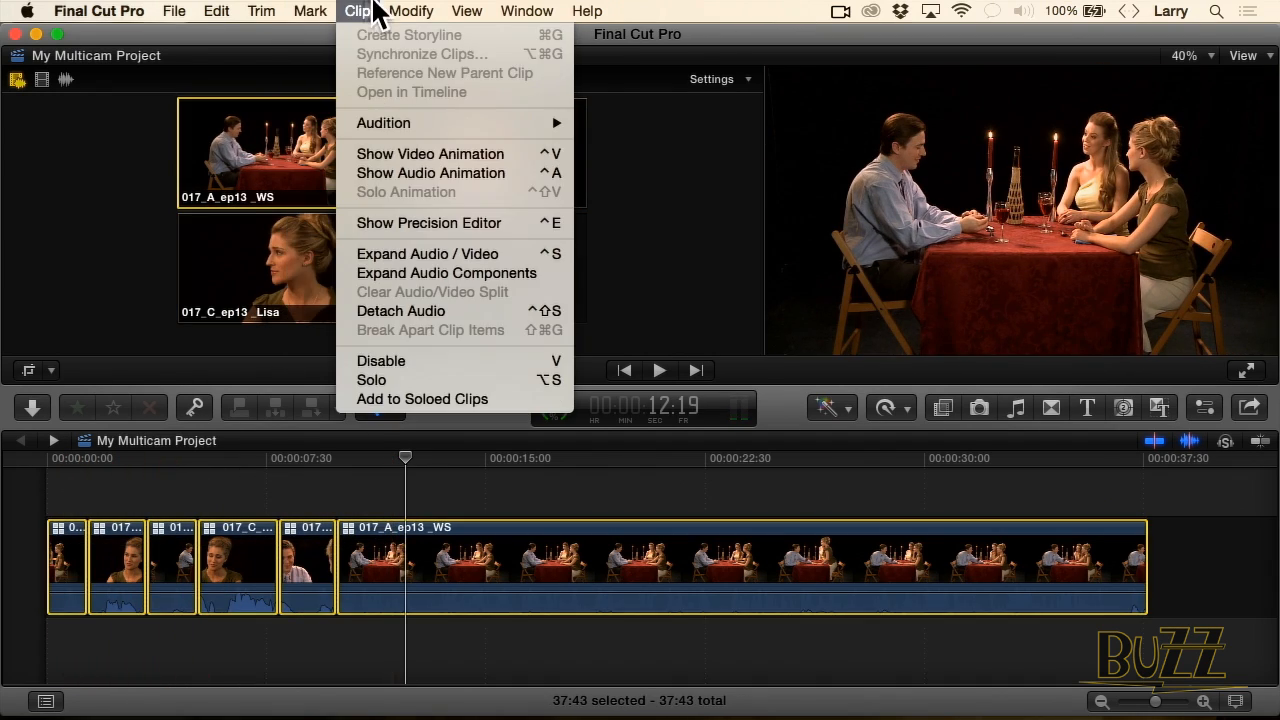
click(398, 273)
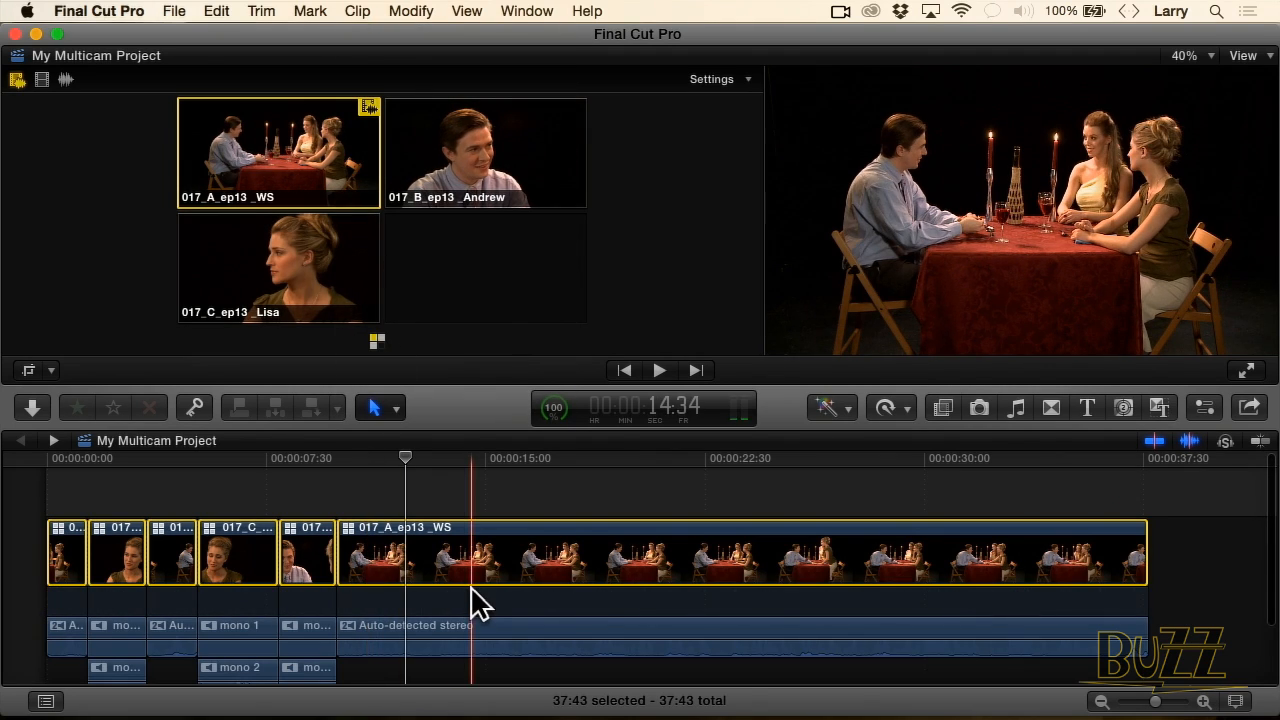
Step: Extend the audio start of the second 017_C segment earlier so it overlaps the preceding 017_A wide shot
scroll(465, 595, down, 3)
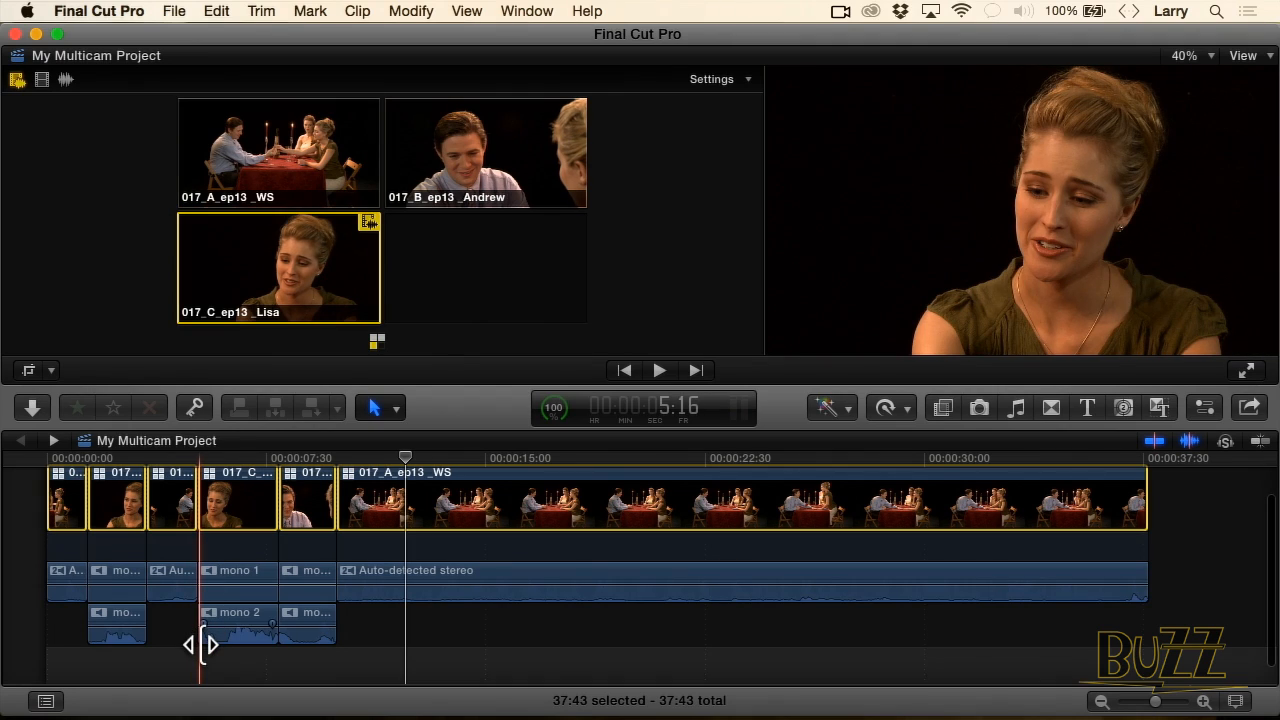
key(super+equal)
key(super+equal)
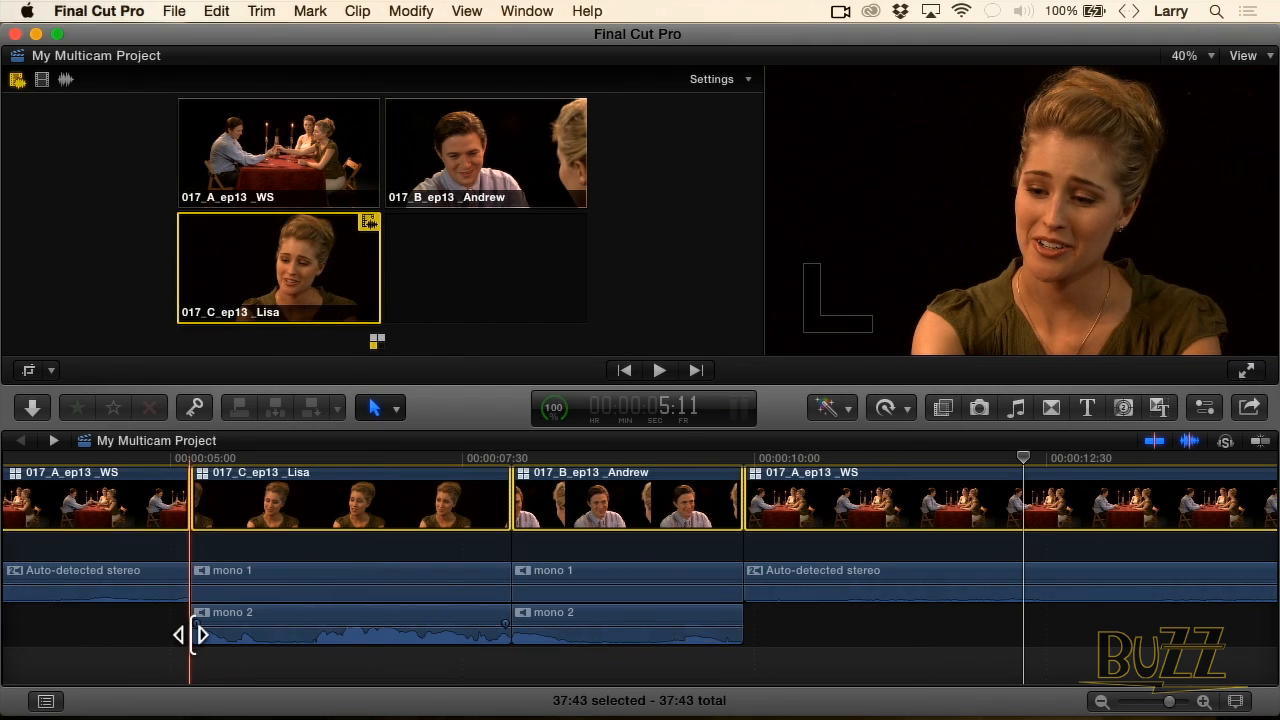
drag(190, 637, 94, 651)
scroll(94, 651, left, 5)
scroll(94, 651, down, 3)
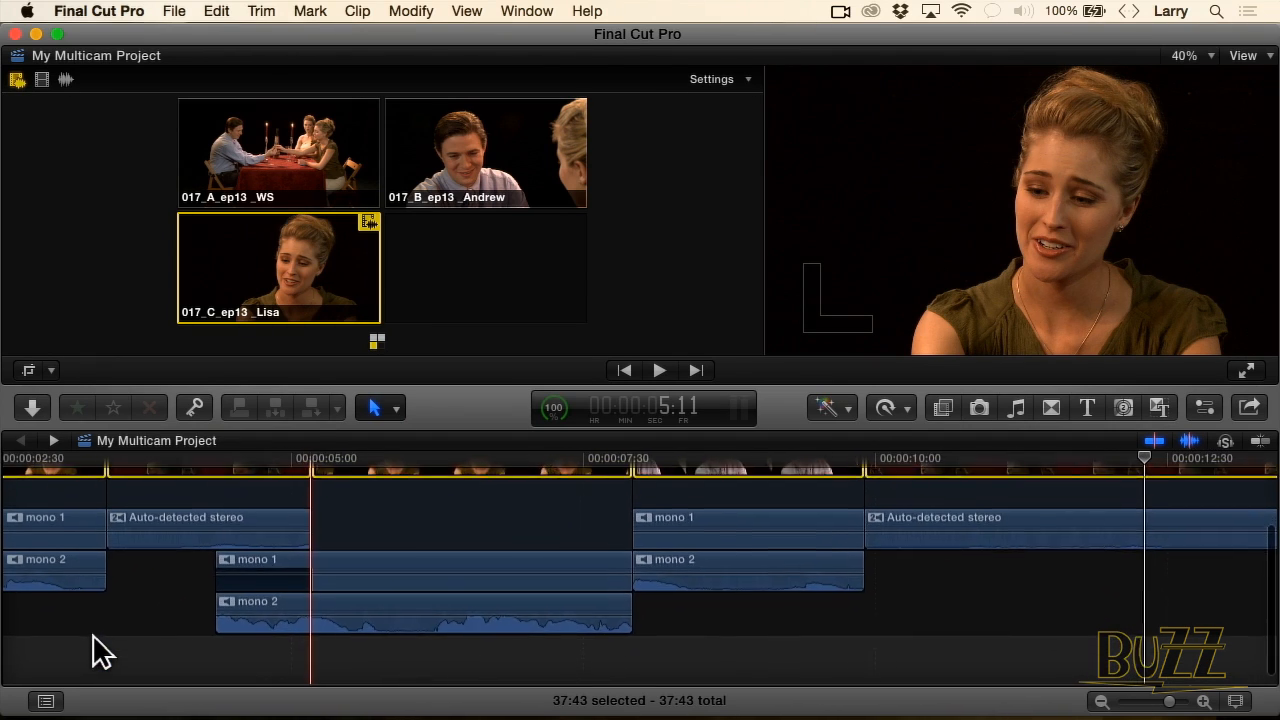
drag(232, 609, 170, 636)
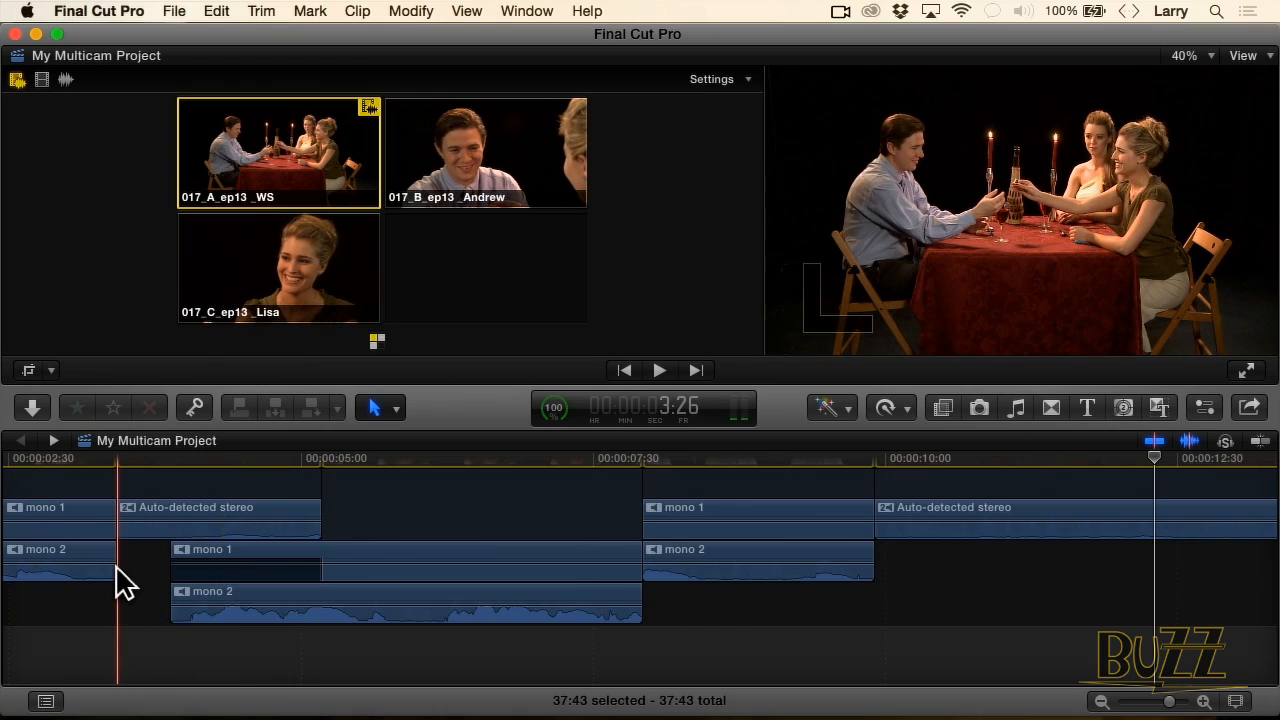
Step: Extend the audio ends of the first 017_C segment and the 017_B segment so each overlaps the following wide shot
drag(113, 569, 205, 584)
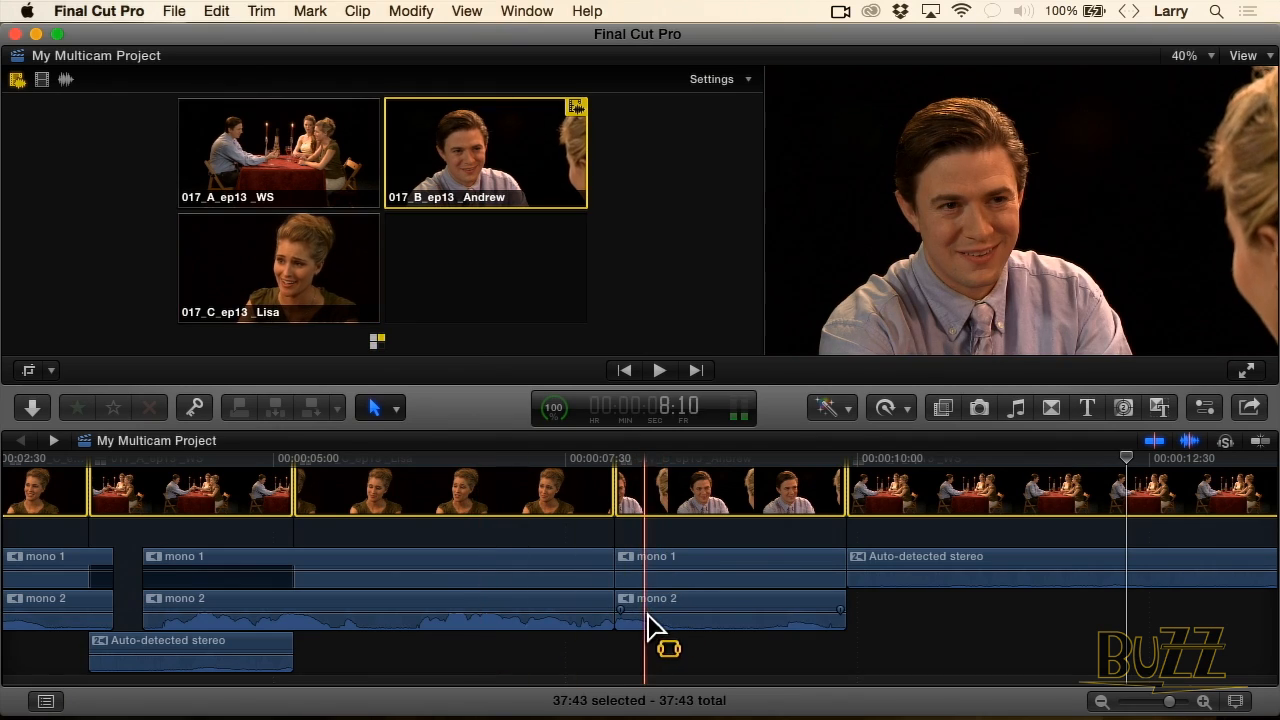
drag(843, 623, 923, 620)
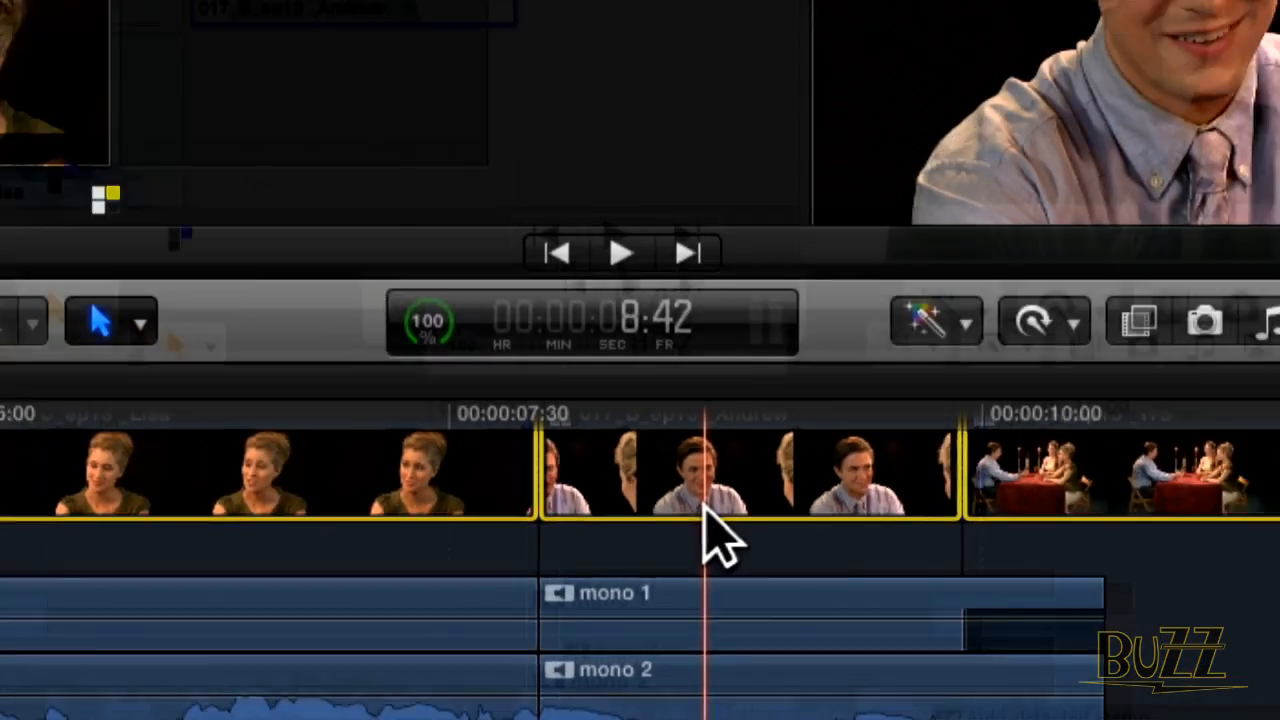
Step: Fit the whole project in the timeline and collapse the audio components of all the selected segments
key(shift+z)
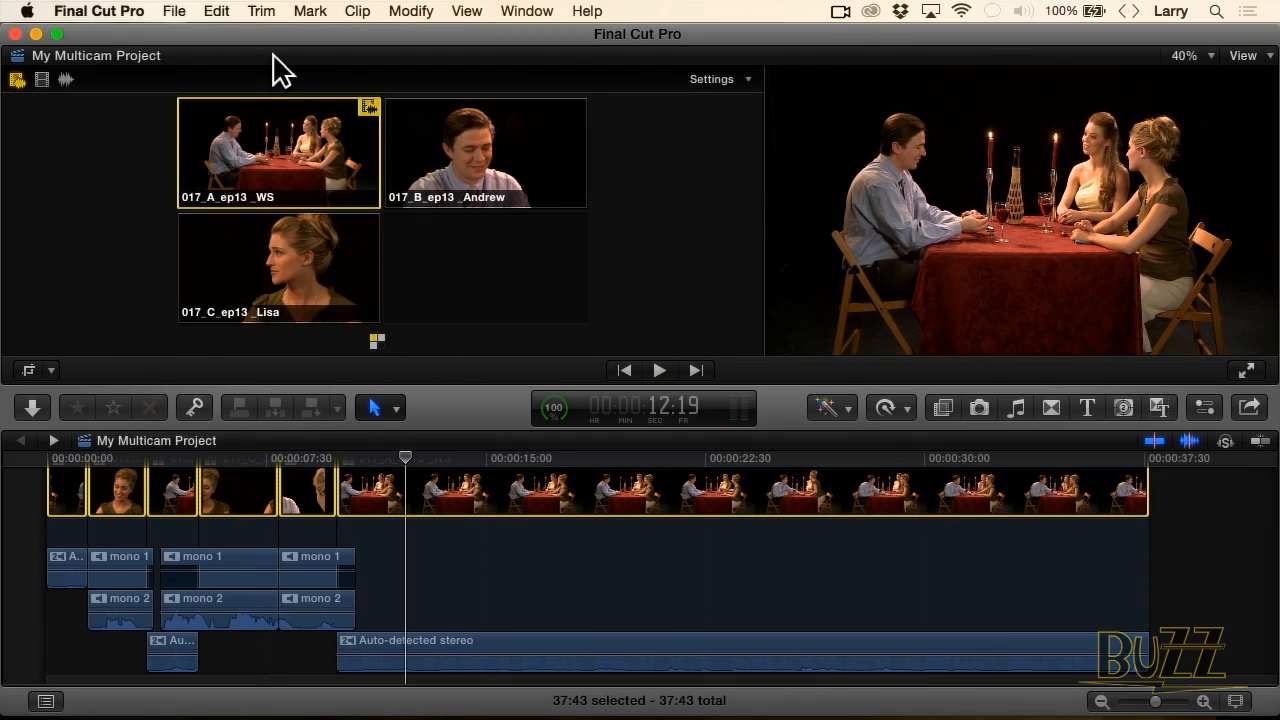
click(358, 12)
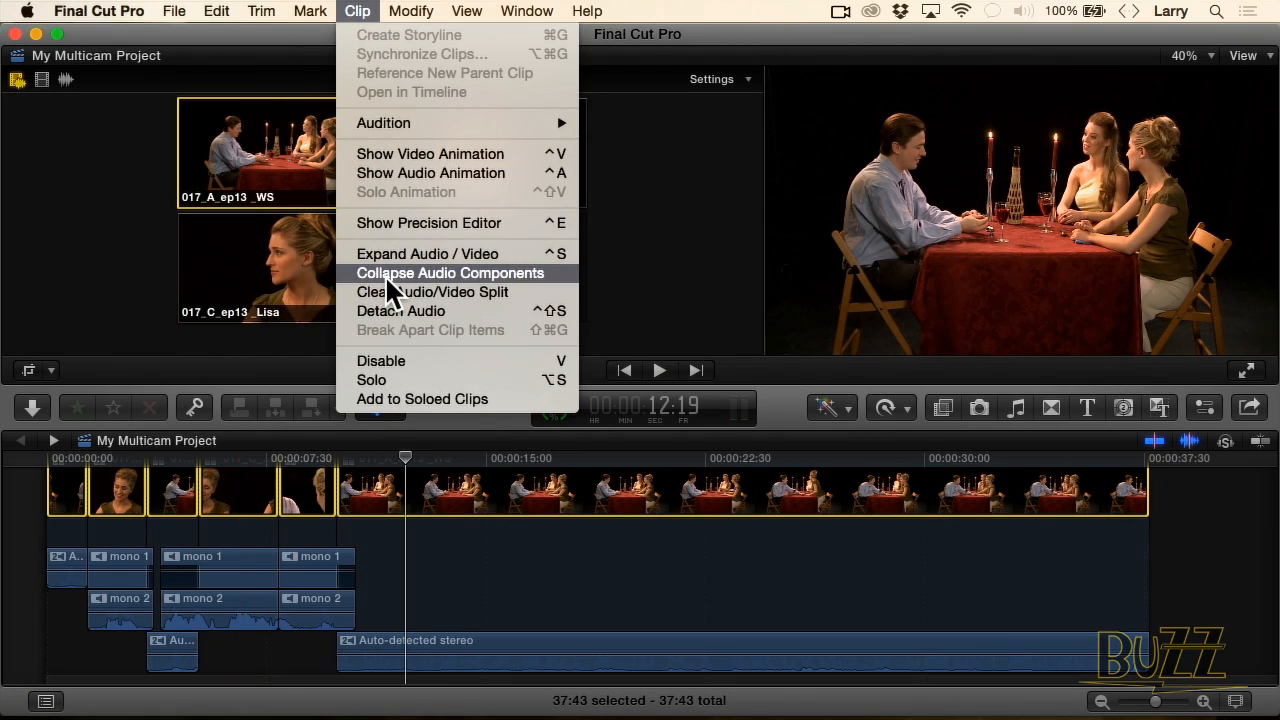
click(453, 273)
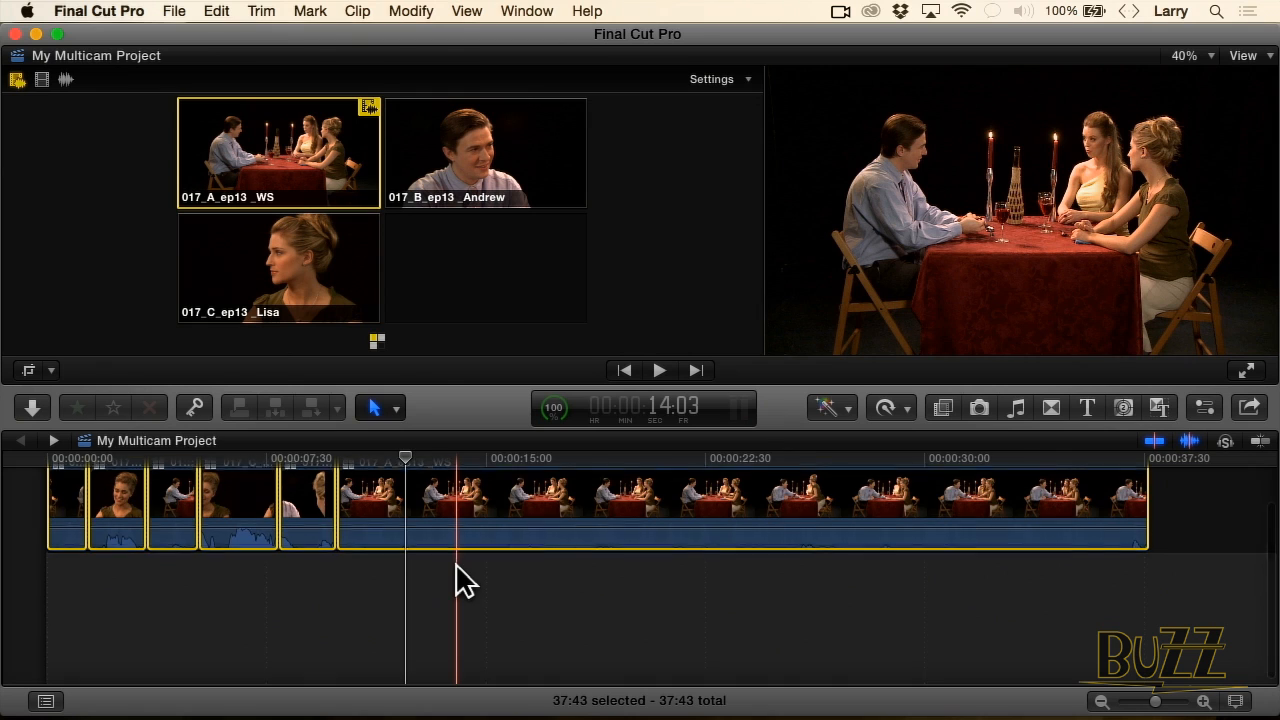